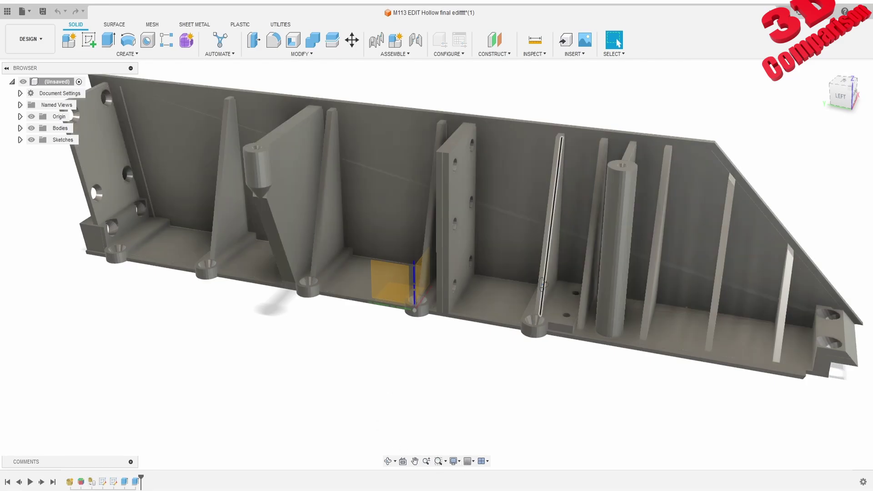
Open the existing sketch of the small holes along the panel's lower edge, review its circle spacing, and close it without edits.
mouse_move(568, 283)
shift+middle_down()
mouse_move(548, 283)
mouse_move(336, 169)
shift+middle_up()
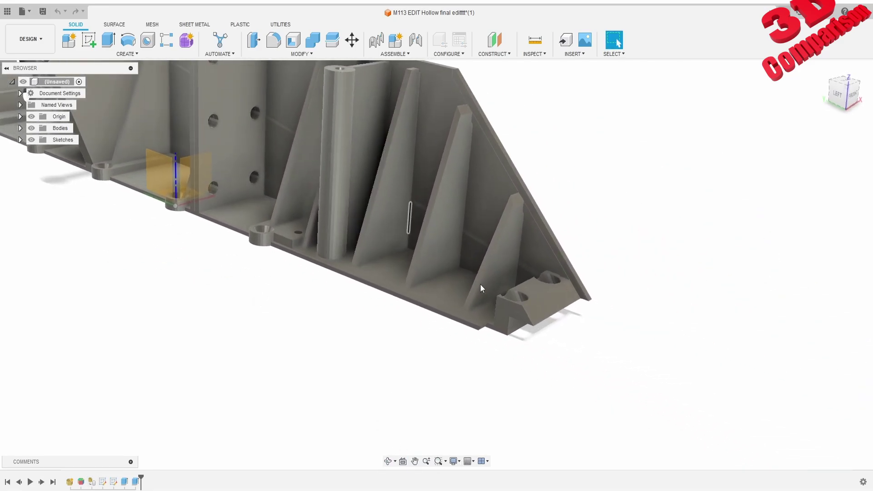
scroll(500, 282, up, 3)
shift+middle_drag(552, 275, 398, 322)
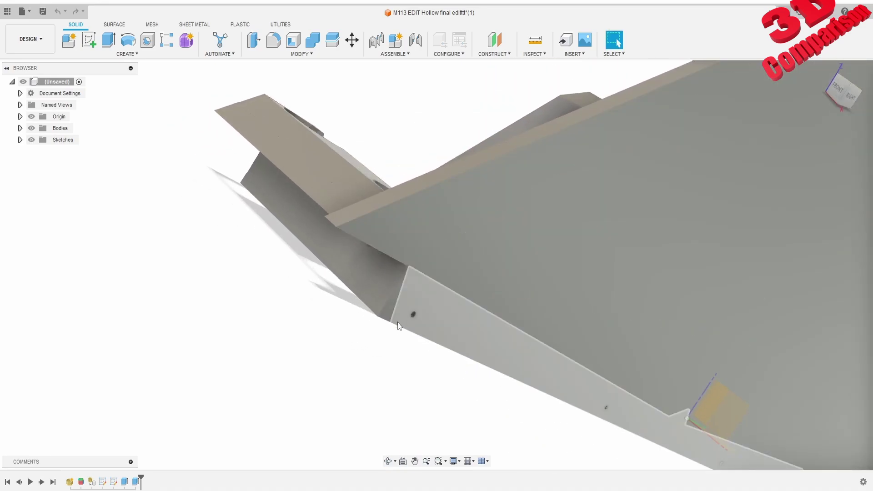
right_click(109, 486)
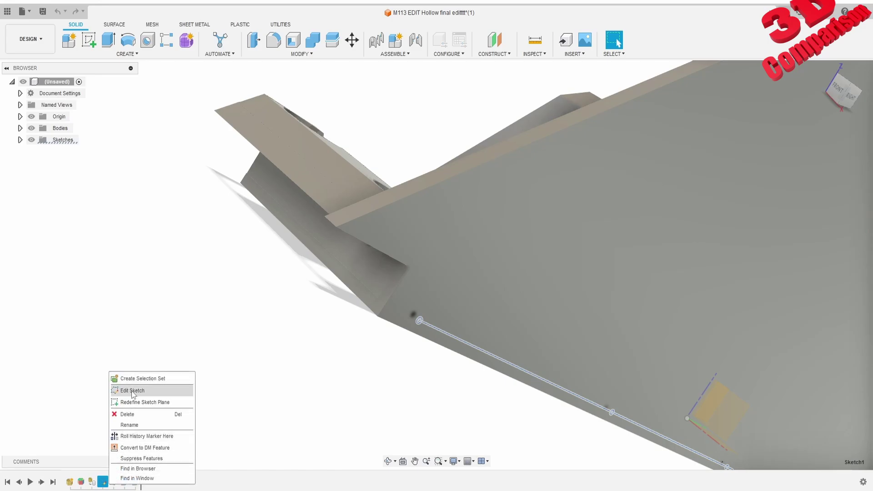
click(135, 394)
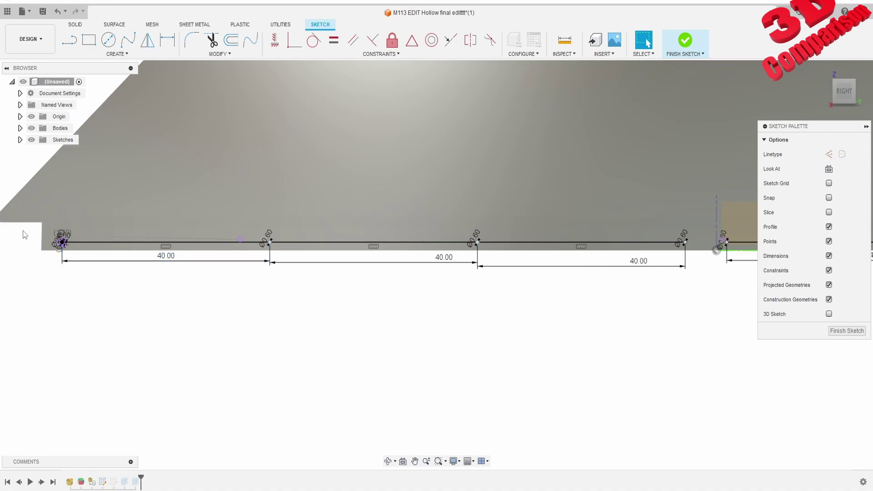
scroll(16, 232, up, 3)
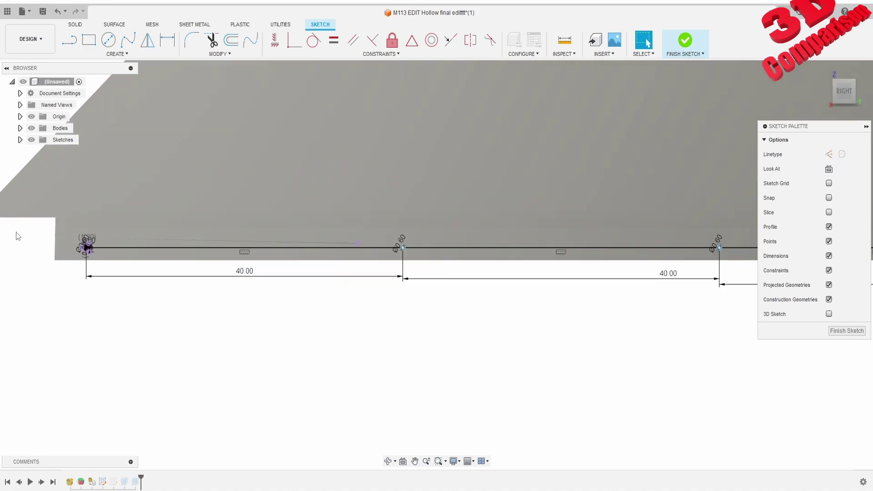
click(834, 333)
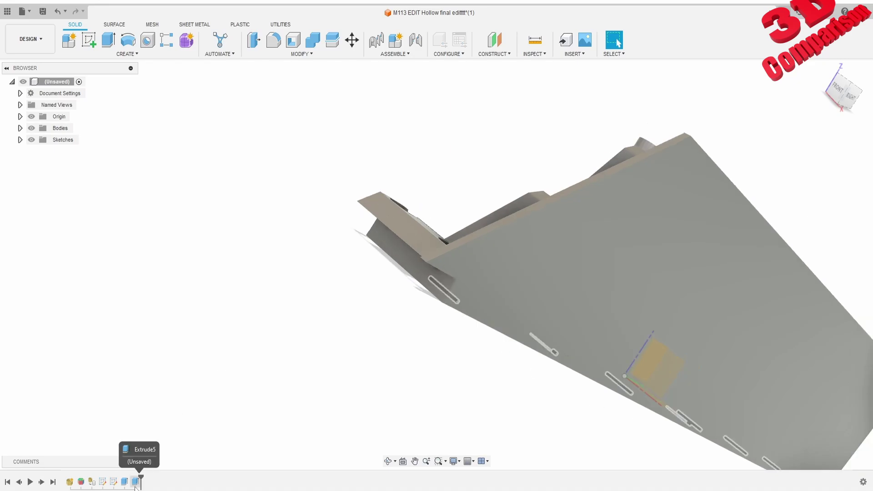
Examine the row of small holes along the lower strip of the outer side panel for depth and surface quality.
mouse_move(408, 426)
middle_down()
mouse_move(550, 320)
mouse_move(598, 352)
mouse_move(580, 310)
middle_up()
scroll(580, 310, up, 6)
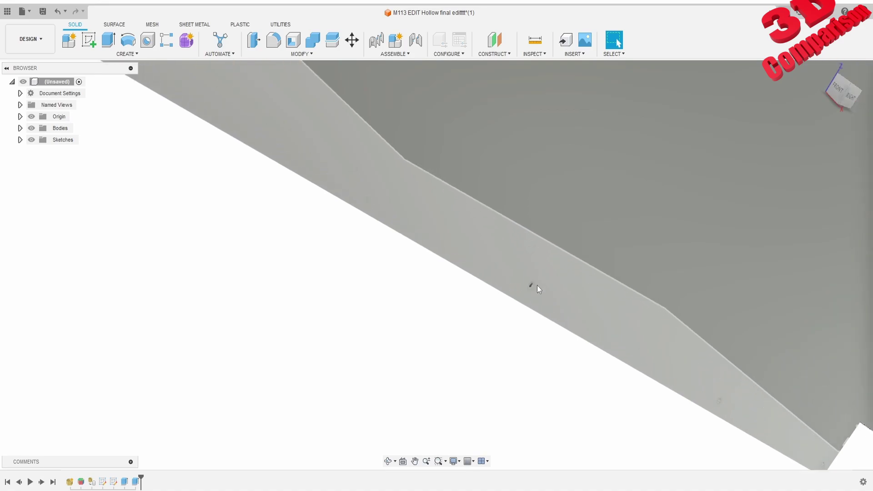
scroll(536, 285, up, 5)
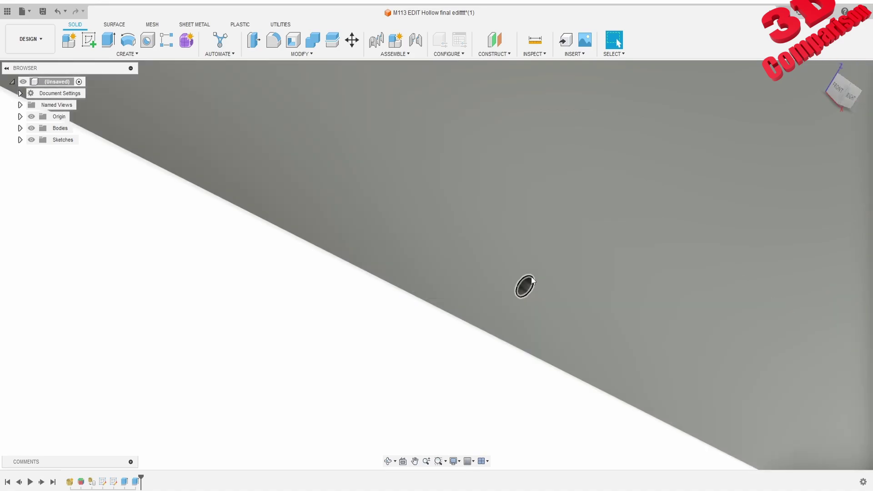
shift+middle_drag(532, 280, 483, 292)
middle_drag(452, 180, 514, 366)
mouse_move(411, 91)
middle_down()
mouse_move(469, 253)
mouse_move(466, 238)
middle_up()
middle_drag(367, 63, 521, 395)
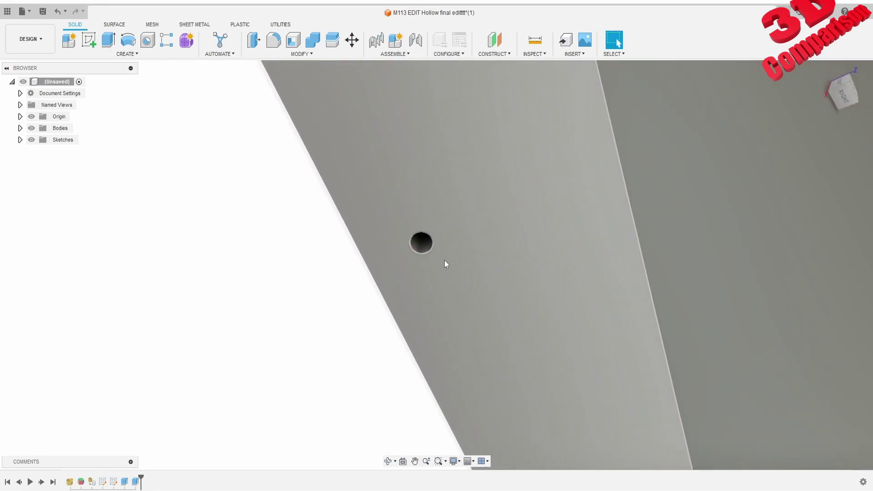
scroll(444, 260, down, 3)
middle_drag(457, 245, 438, 286)
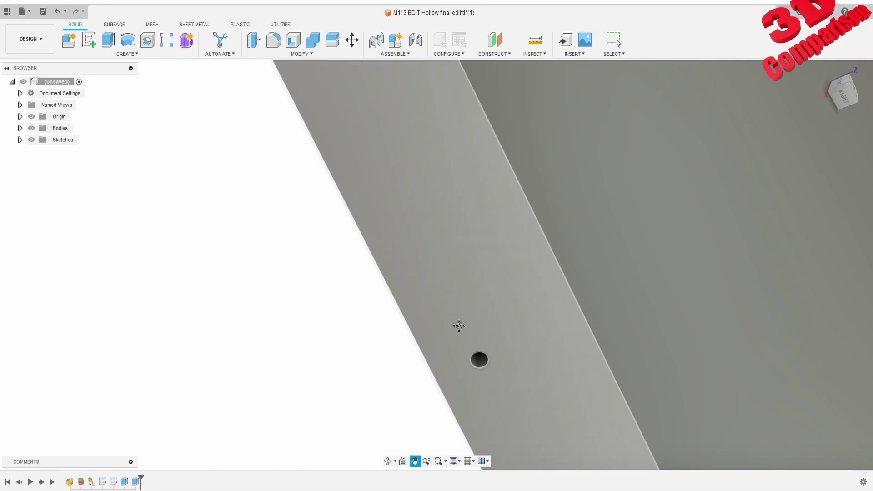
middle_drag(455, 322, 504, 389)
middle_drag(390, 162, 484, 351)
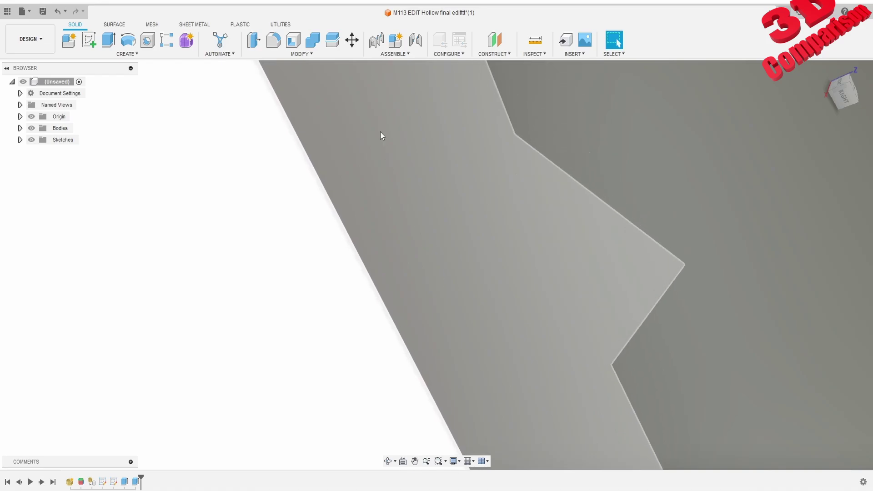
middle_drag(380, 132, 498, 352)
middle_drag(384, 150, 503, 375)
scroll(398, 237, down, 4)
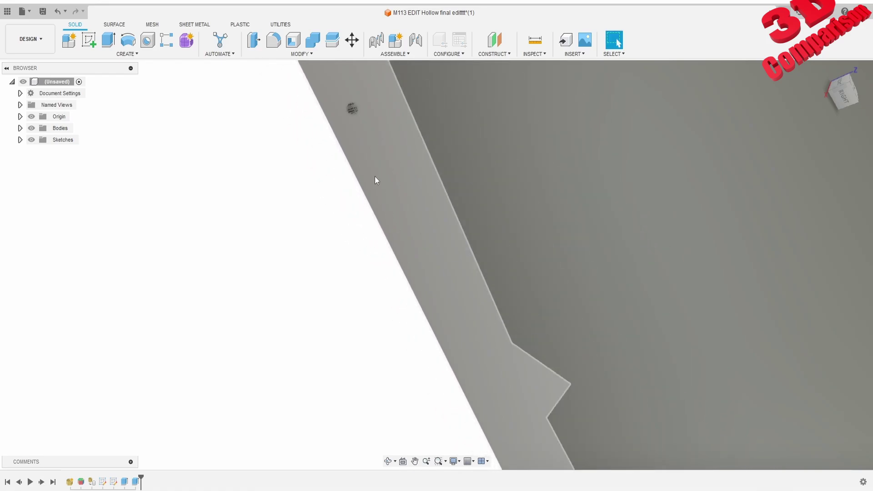
middle_drag(354, 114, 391, 217)
scroll(392, 221, up, 10)
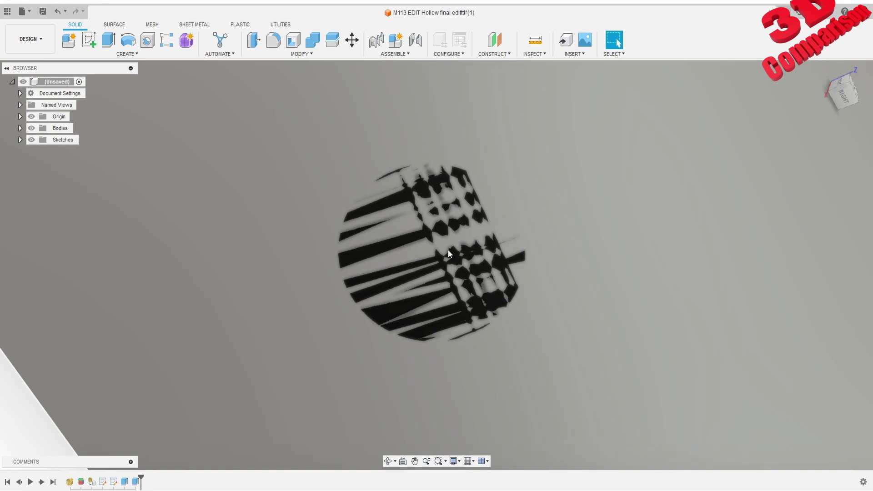
scroll(451, 261, down, 10)
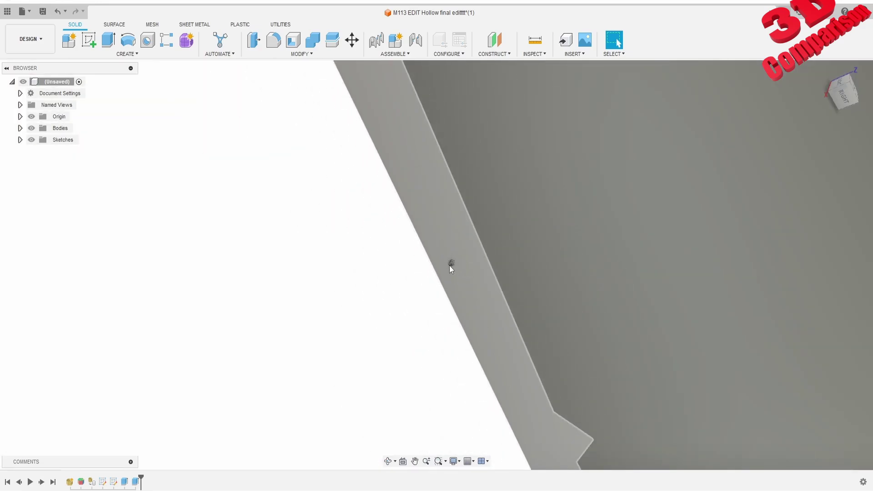
Set the visual style to Shaded with Visible Edges Only.
click(453, 460)
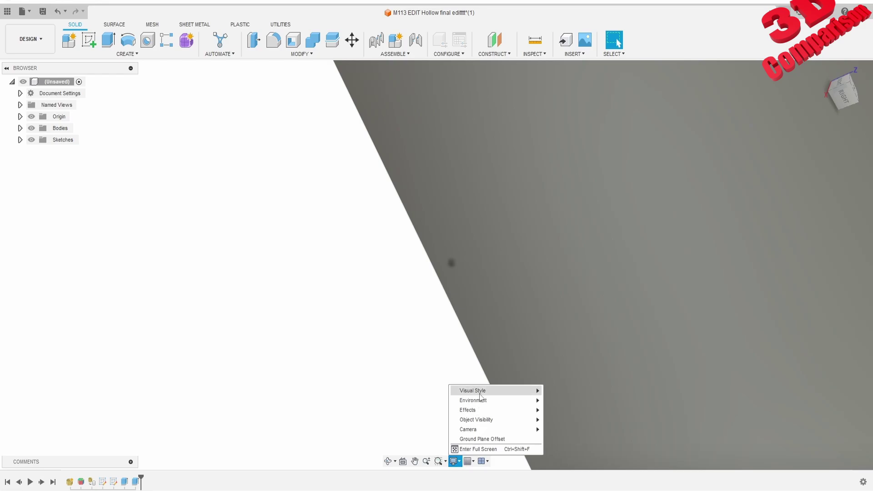
mouse_move(481, 396)
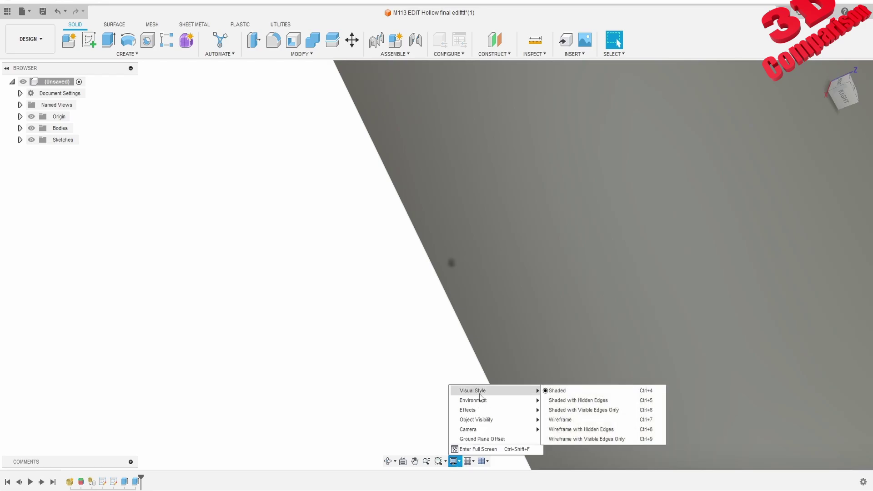
click(572, 412)
Inspect the small holes near the panel's end and along its lower strip with the edges displayed.
scroll(452, 263, up, 5)
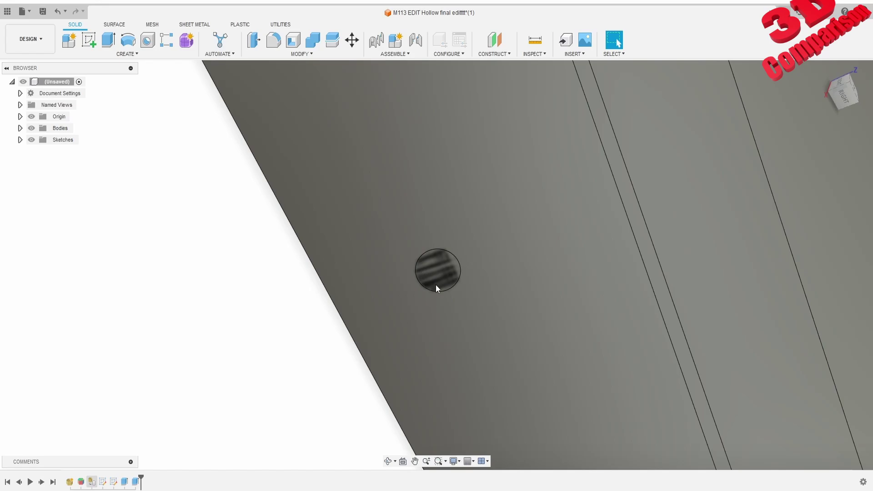
scroll(446, 271, down, 5)
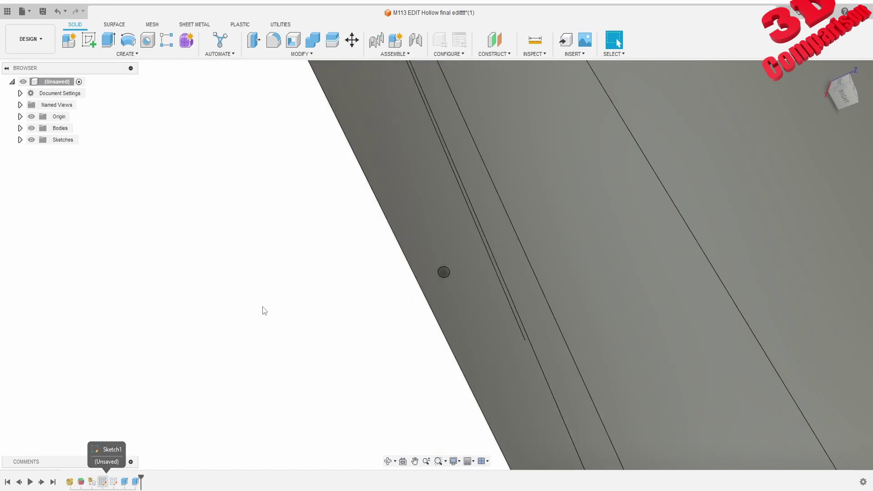
middle_drag(432, 249, 472, 443)
scroll(402, 328, down, 2)
scroll(402, 329, up, 6)
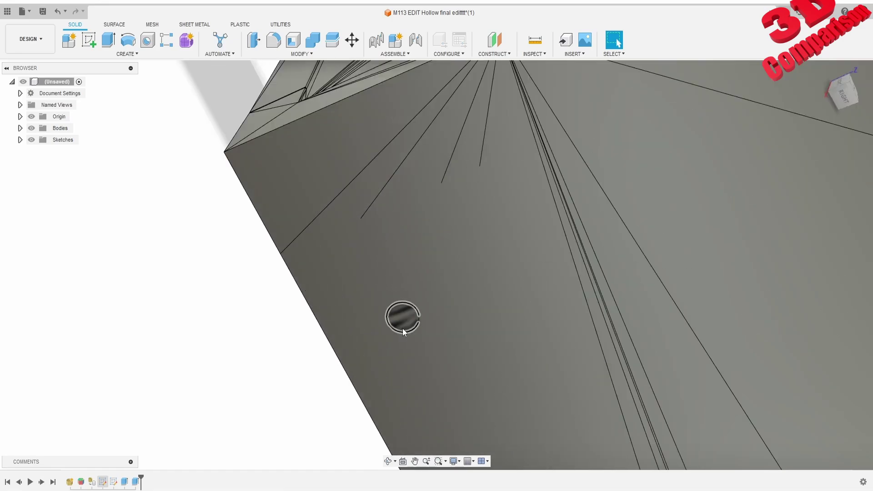
scroll(412, 288, down, 2)
scroll(413, 288, down, 5)
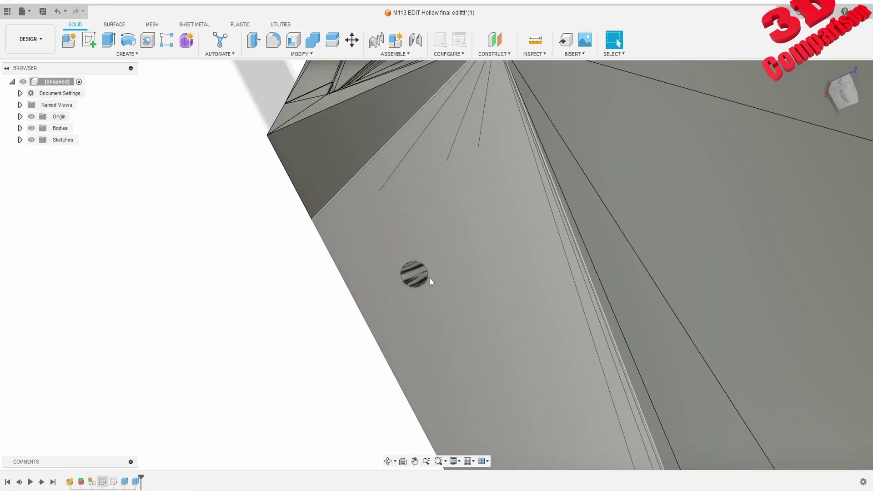
scroll(467, 159, up, 2)
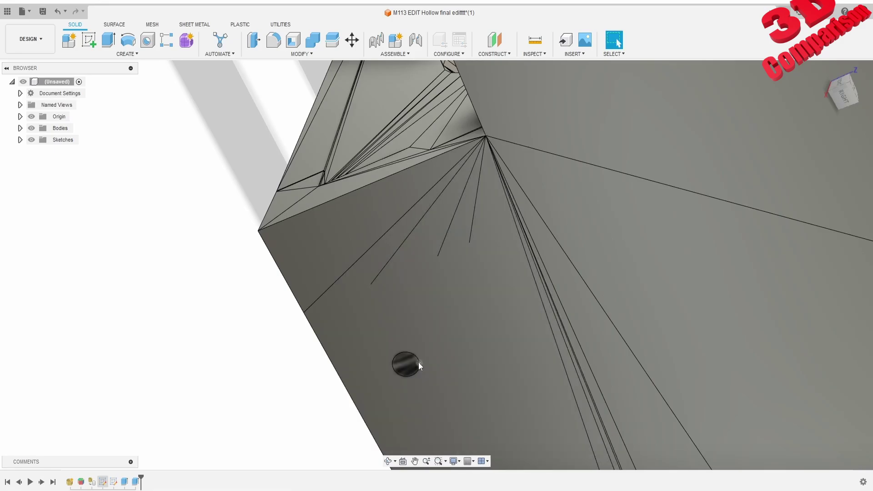
scroll(418, 362, down, 4)
scroll(419, 363, down, 3)
middle_drag(501, 384, 415, 266)
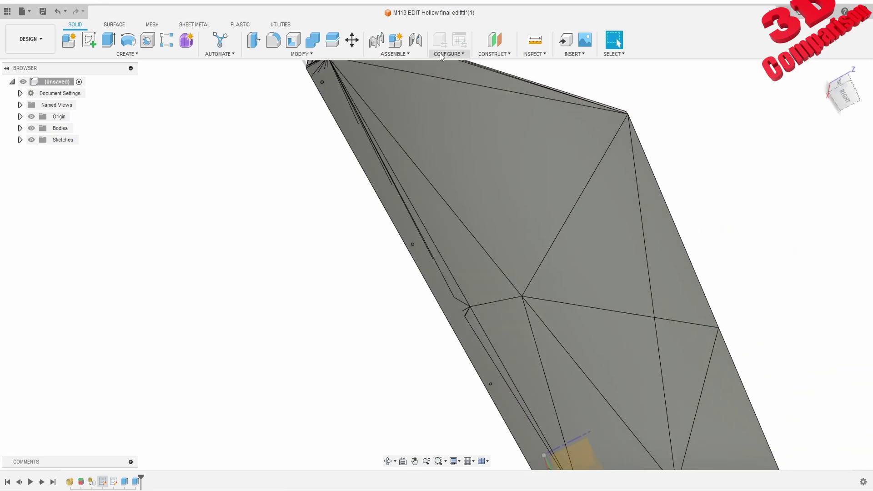
Create a construction plane offset about 31.5 mm from the YZ plane, on the outer side of the panel.
click(495, 54)
click(500, 65)
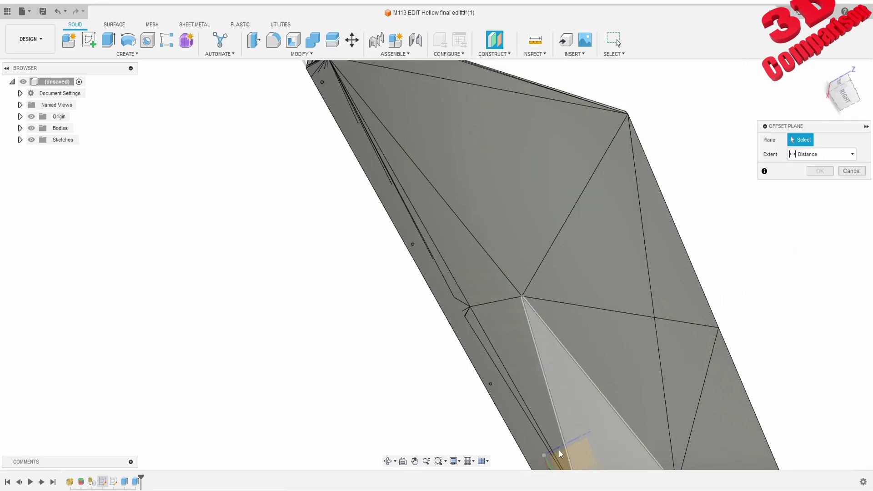
shift+middle_drag(559, 452, 470, 356)
click(467, 357)
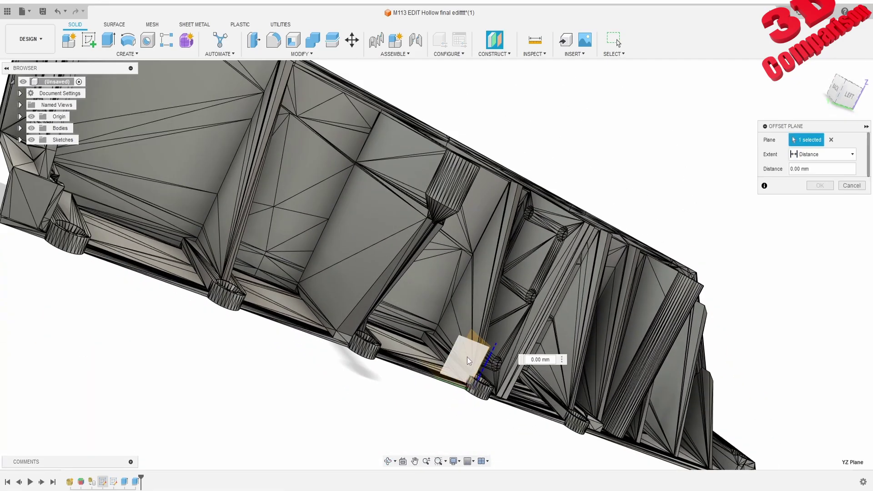
drag(459, 329, 407, 284)
shift+middle_drag(417, 318, 339, 291)
drag(338, 291, 342, 289)
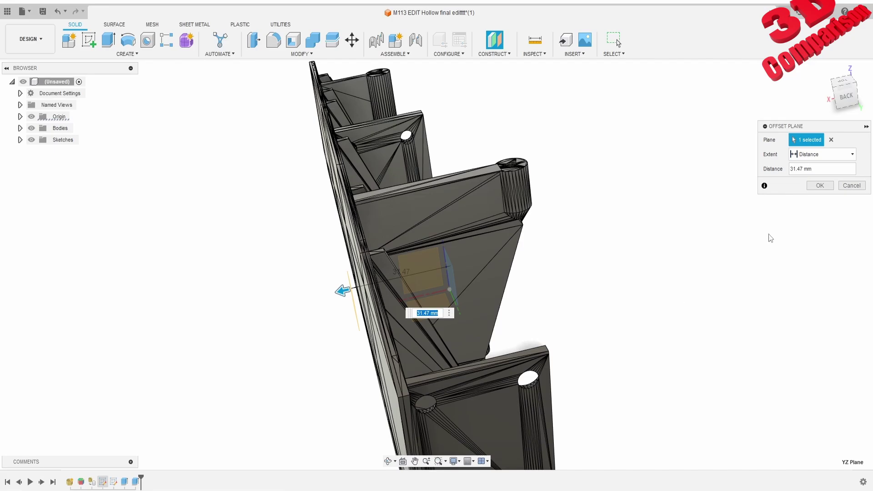
click(820, 186)
Start a new sketch on the offset construction plane outside the side panel.
shift+middle_drag(339, 318, 375, 295)
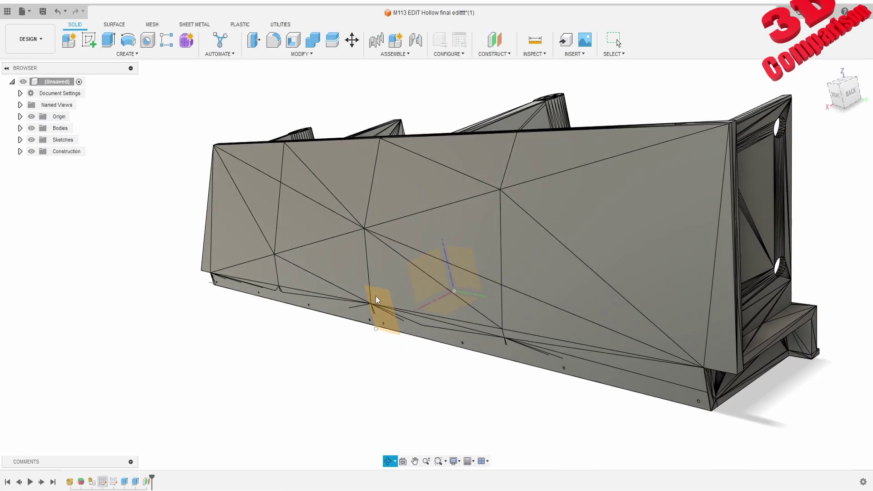
click(89, 40)
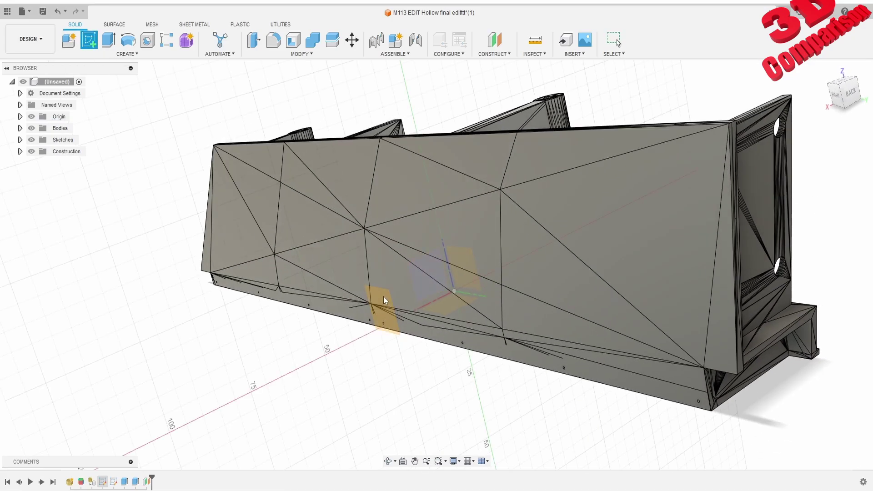
click(384, 300)
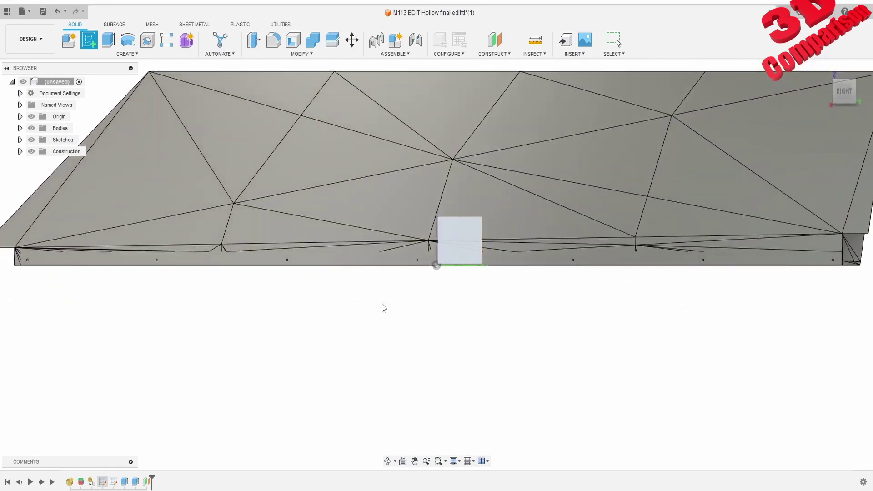
shift+middle_drag(187, 282, 227, 272)
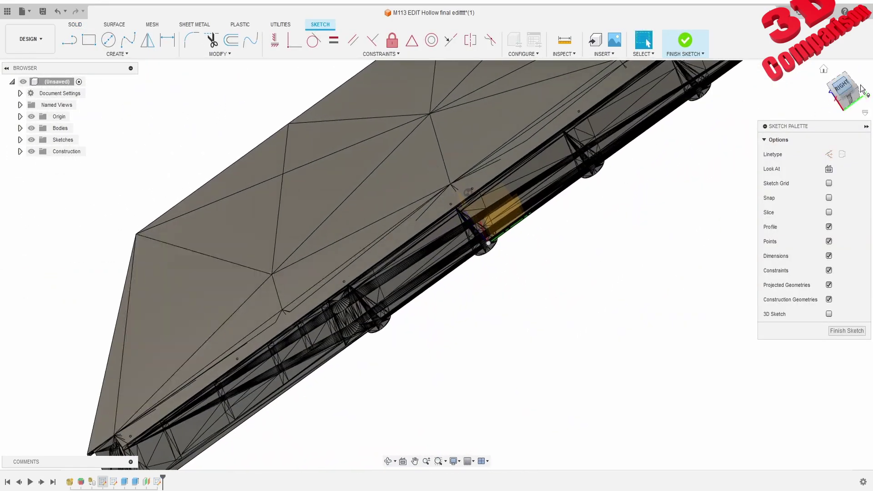
click(844, 89)
Sketch a circle 1 mm in diameter on the lower strip, beside the small hole nearest the panel's sloped end.
middle_drag(302, 262, 558, 264)
scroll(345, 262, up, 10)
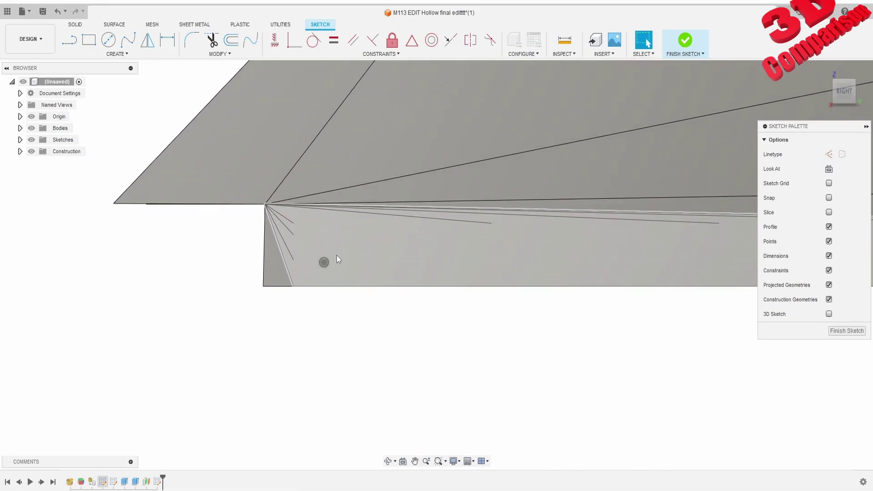
scroll(333, 272, up, 3)
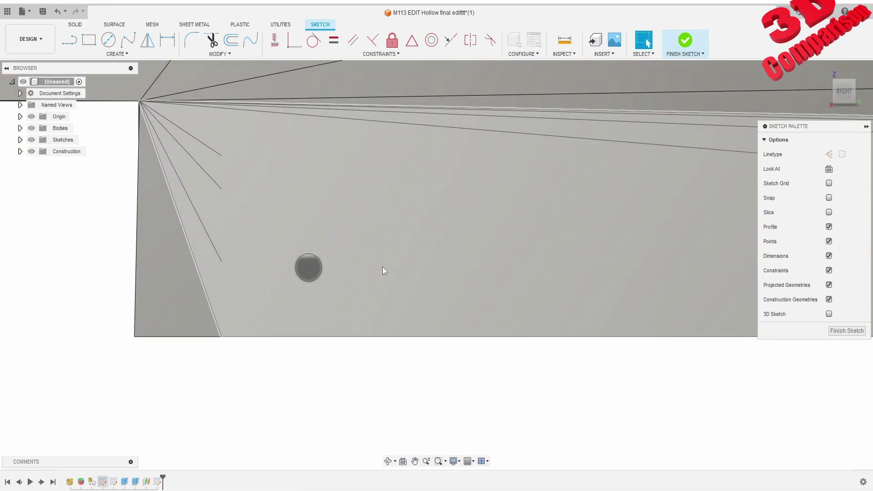
key(c)
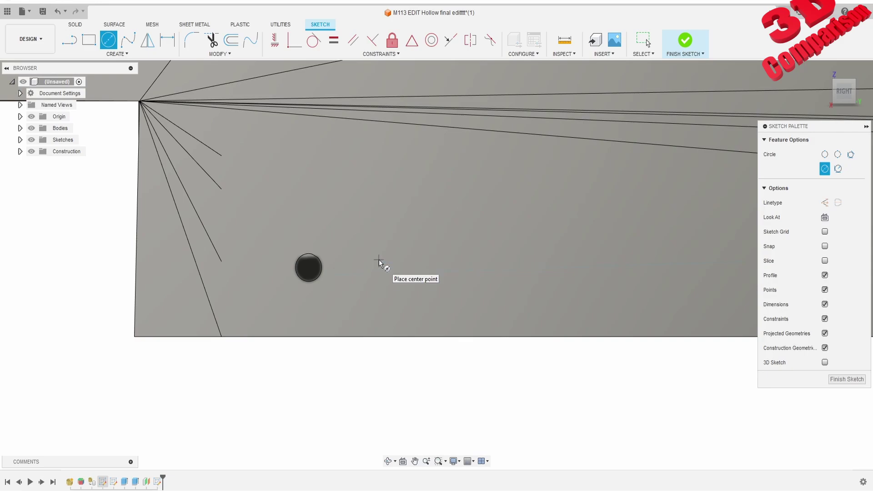
click(378, 259)
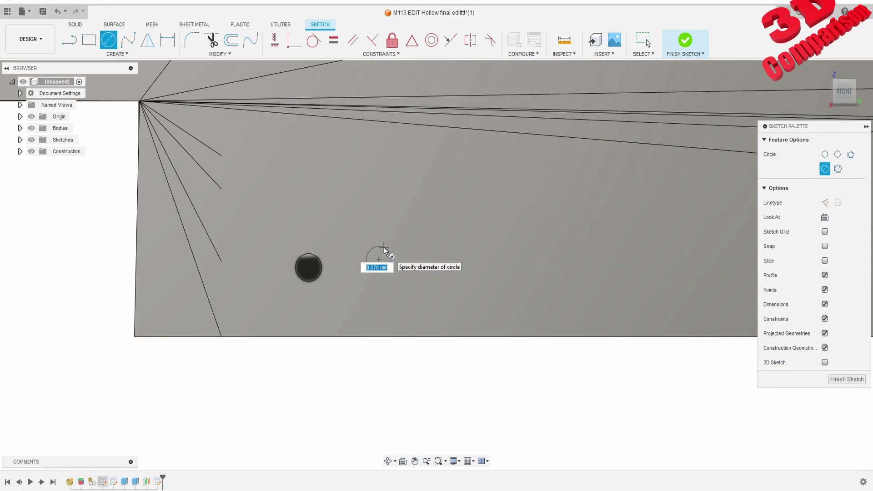
text(1)
key(Return)
key(Escape)
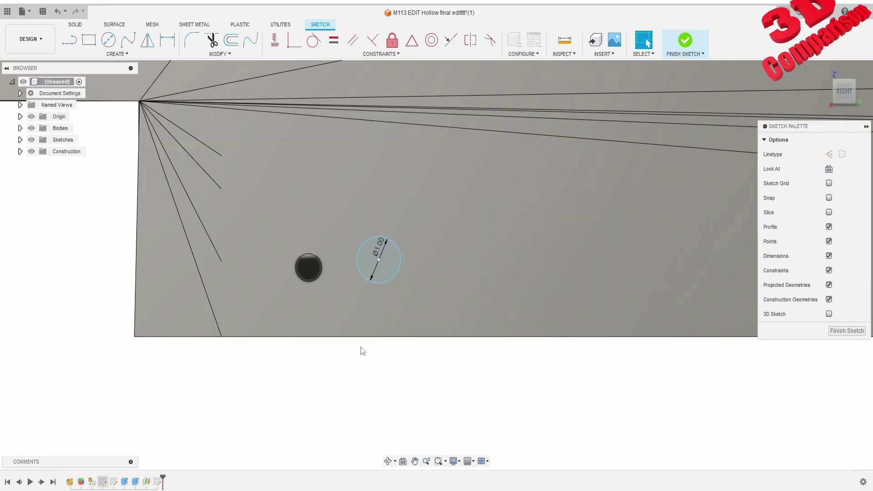
Dimension the circle's centre 1.5 mm above the side panel's lower edge.
key(d)
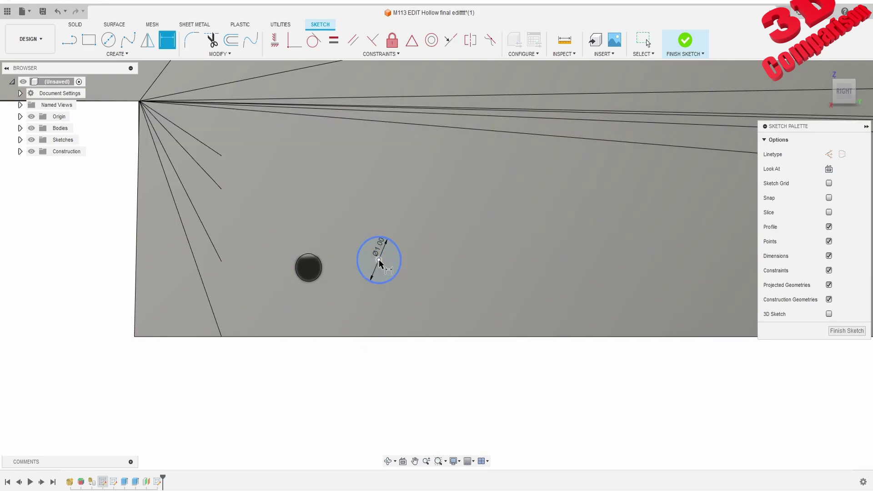
click(378, 259)
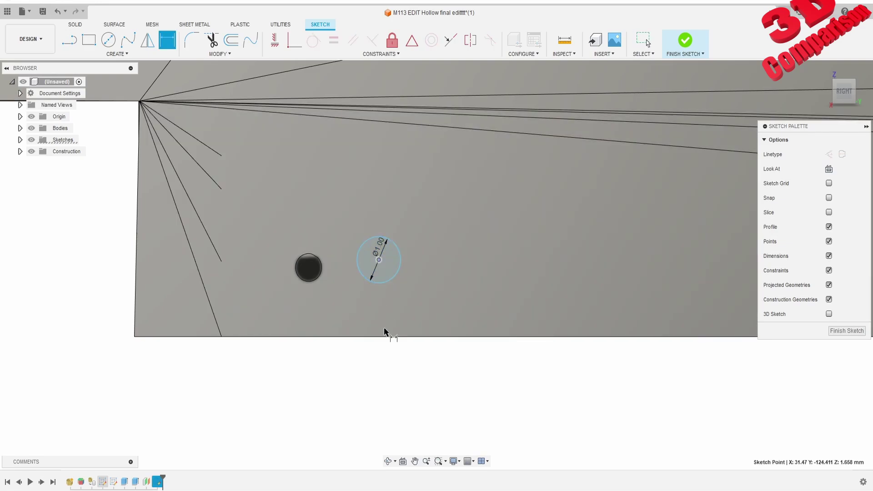
click(386, 362)
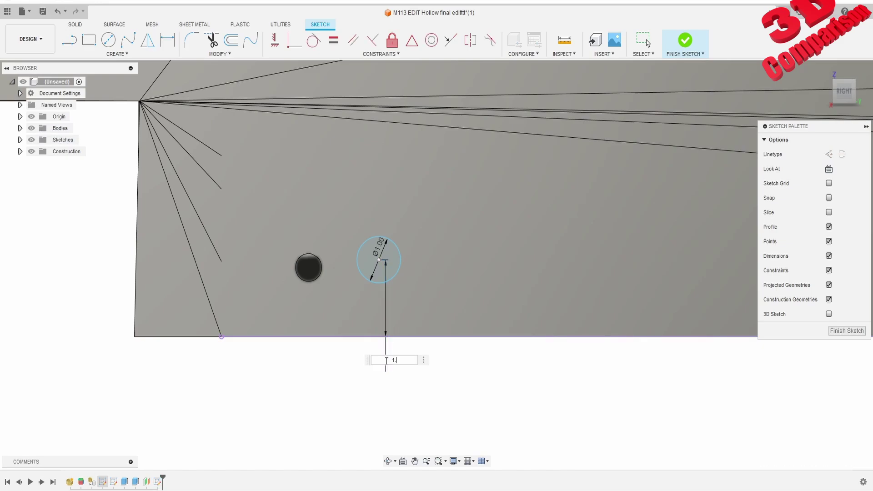
key(Return)
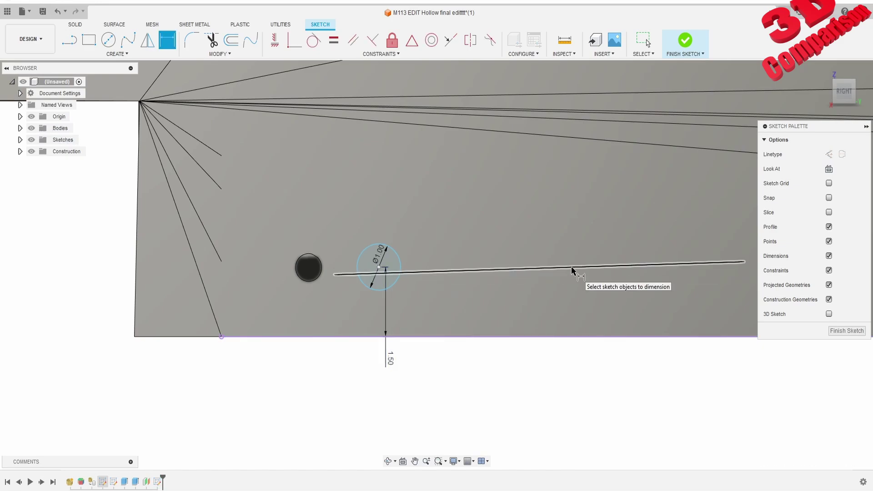
Sketch a second circle farther along the lower strip, away from the sloped end, and set its diameter to 1 mm.
key(c)
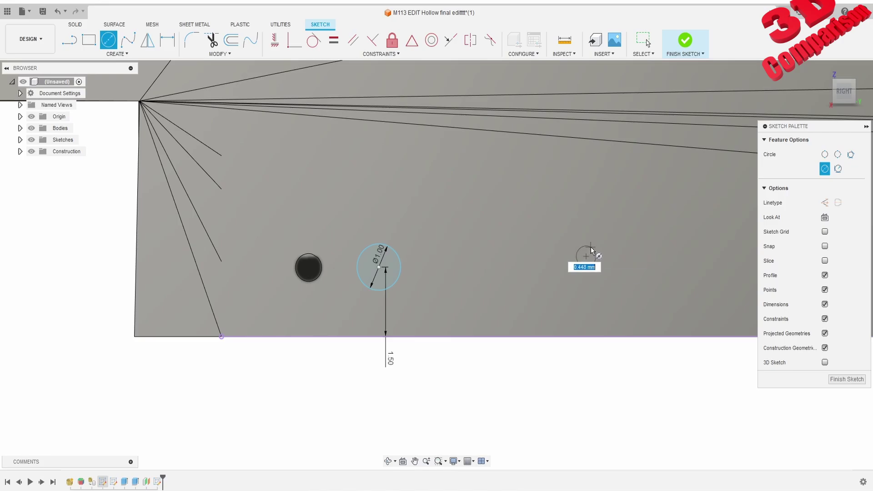
key(Escape)
key(d)
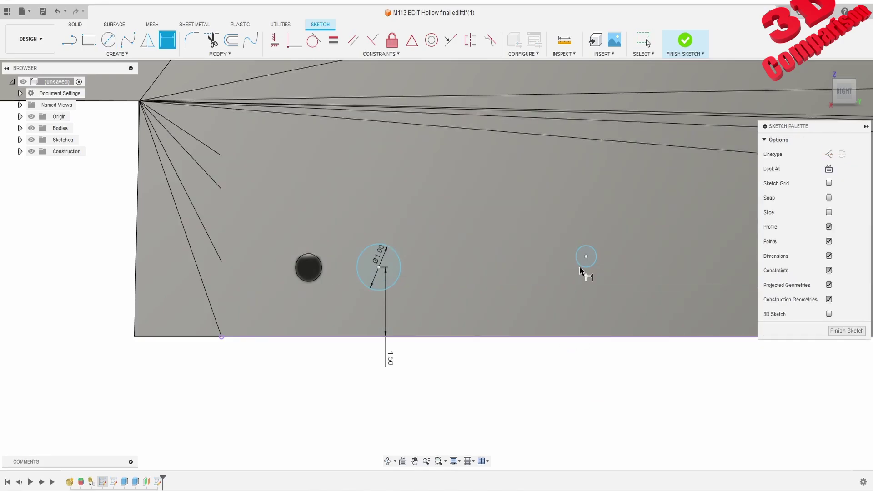
click(580, 265)
click(531, 365)
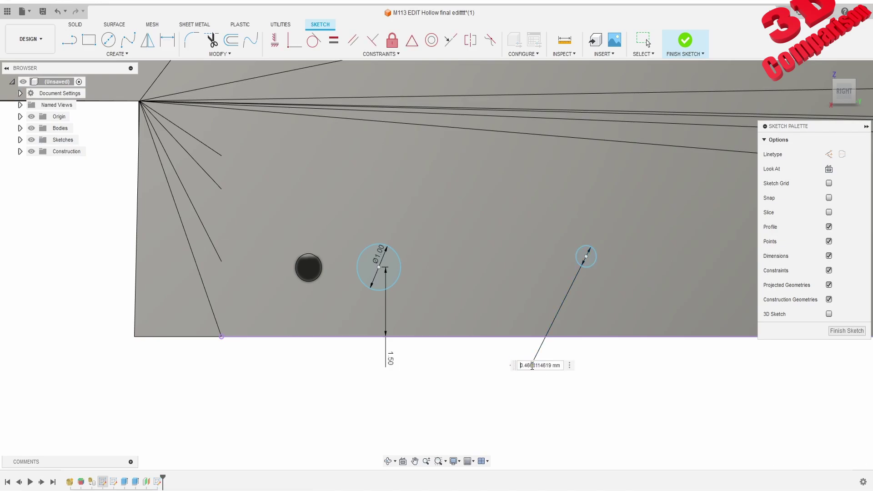
text(1)
key(Return)
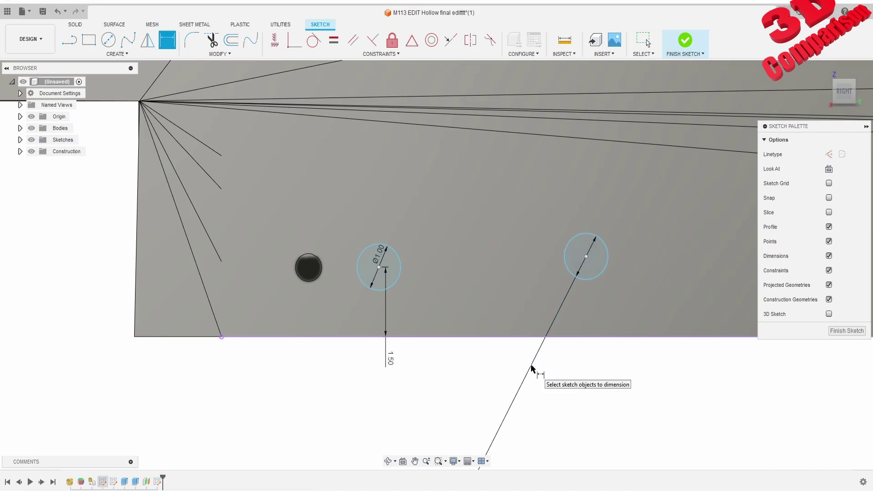
Dimension the second circle's centre 1.5 mm above the side panel's lower edge.
click(586, 256)
click(582, 336)
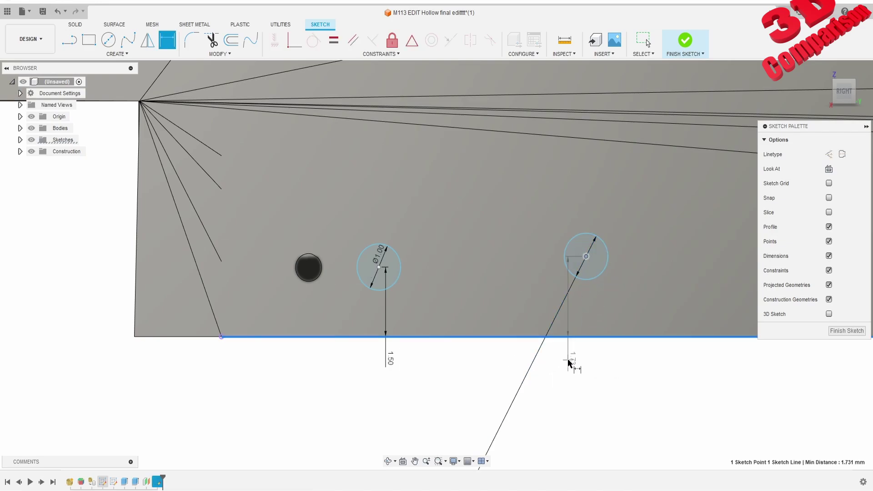
click(568, 360)
key(Return)
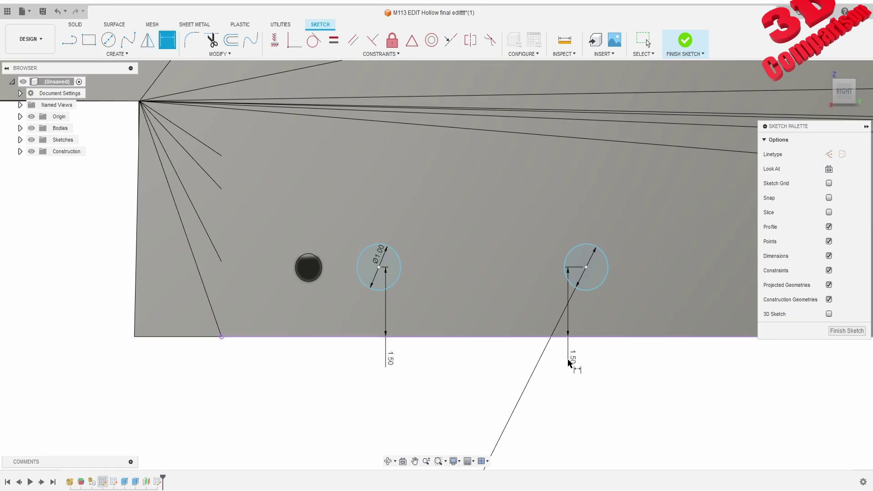
key(Escape)
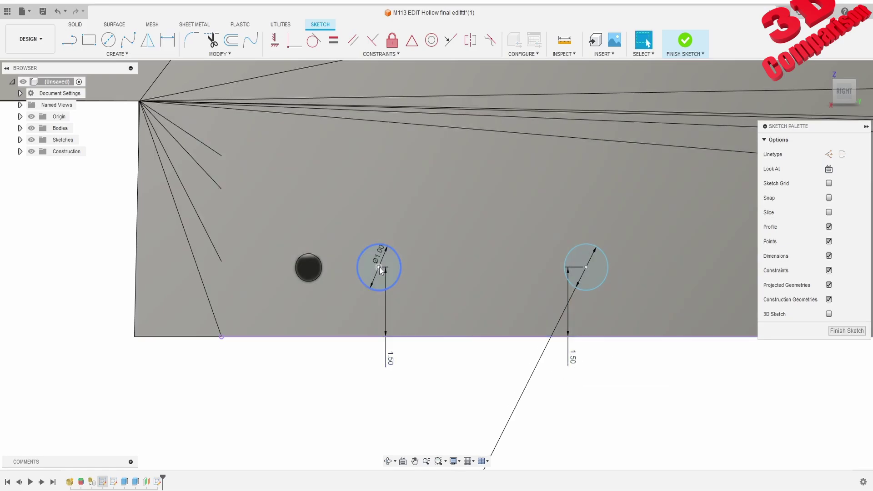
key(l)
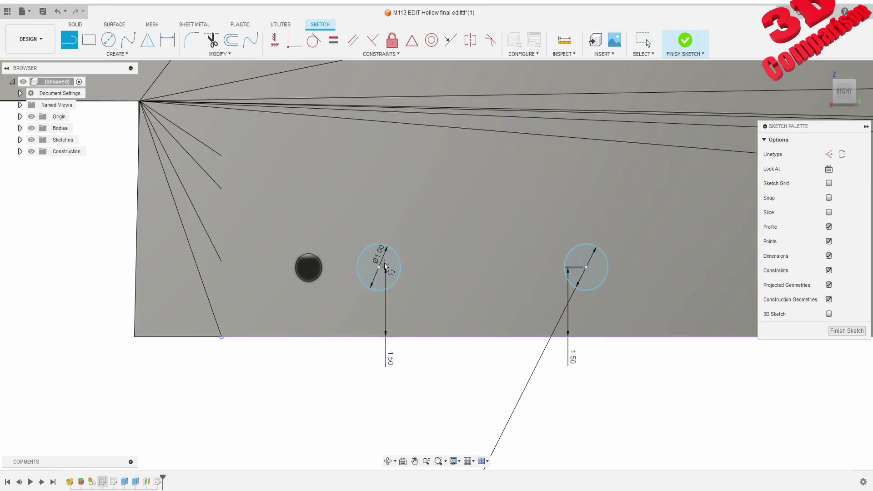
click(379, 266)
click(586, 266)
key(Escape)
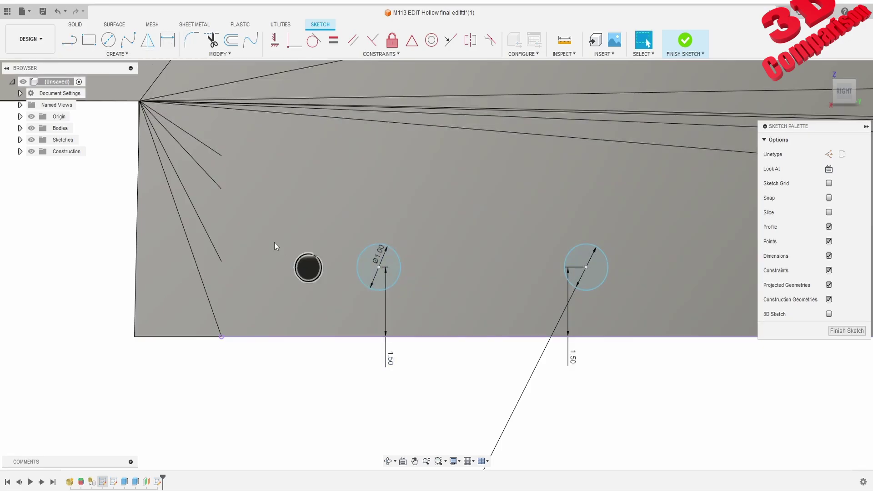
Finish the sketch containing the two 1 mm circles.
scroll(374, 303, down, 4)
shift+middle_drag(379, 291, 361, 269)
scroll(361, 269, up, 1)
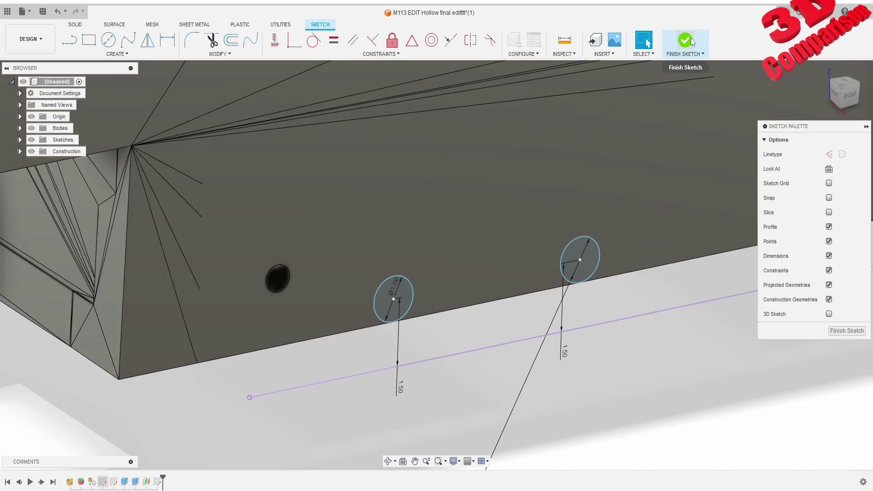
click(682, 38)
Extrude both circle profiles as a cut into the side panel, with a distance of about -4.29 mm.
scroll(389, 325, down, 4)
scroll(383, 329, down, 3)
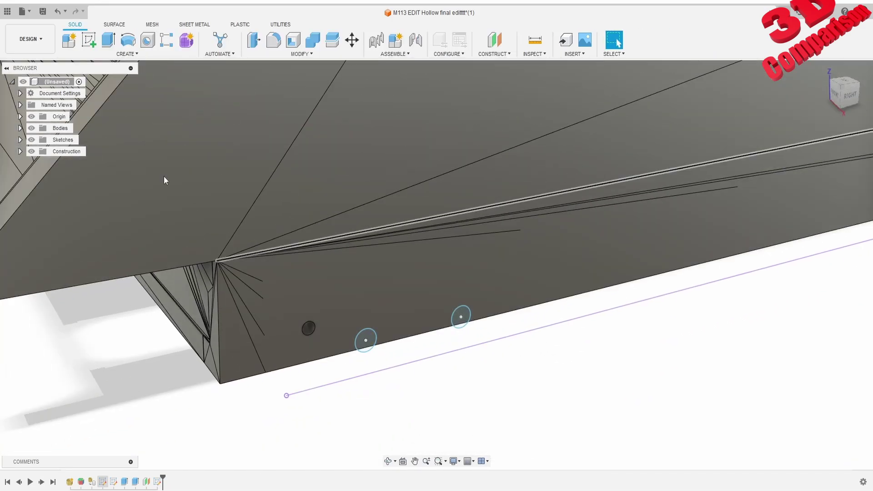
click(106, 41)
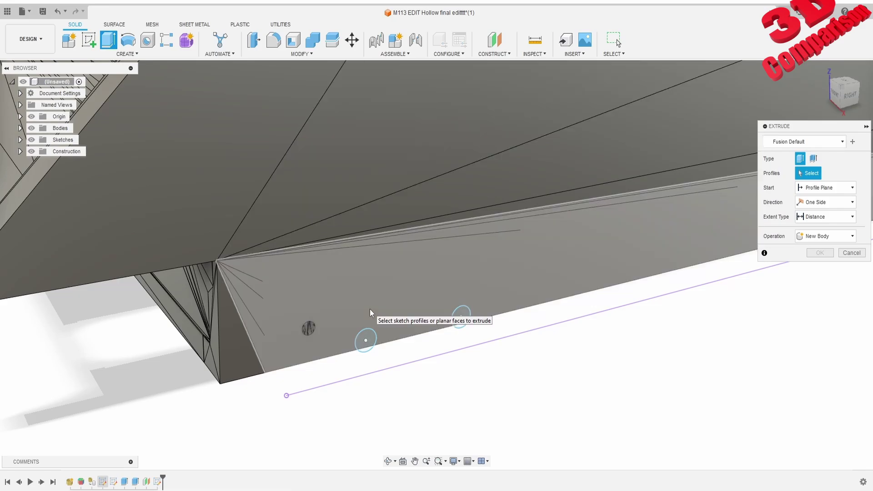
click(365, 340)
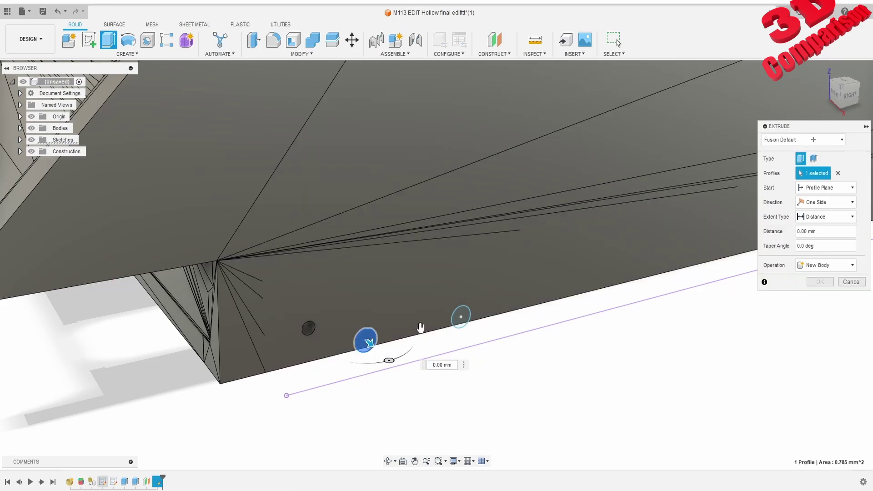
click(461, 317)
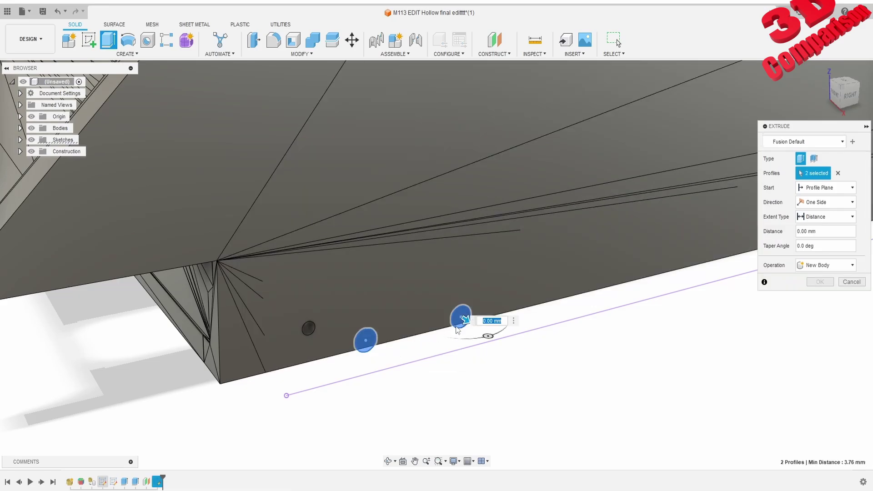
drag(460, 317, 369, 307)
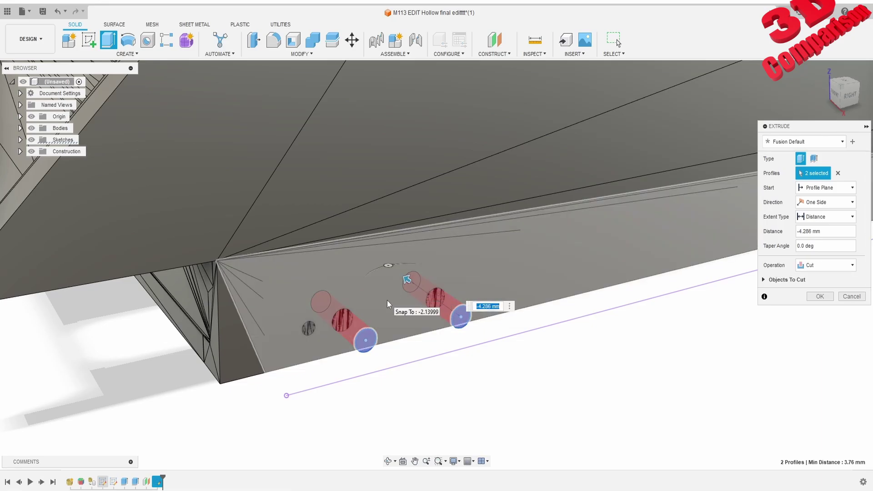
Extend the cut distance to about -39.68 mm, keep the arch (1+dimirror) body as the object to cut, and apply the extrusion.
scroll(394, 322, down, 3)
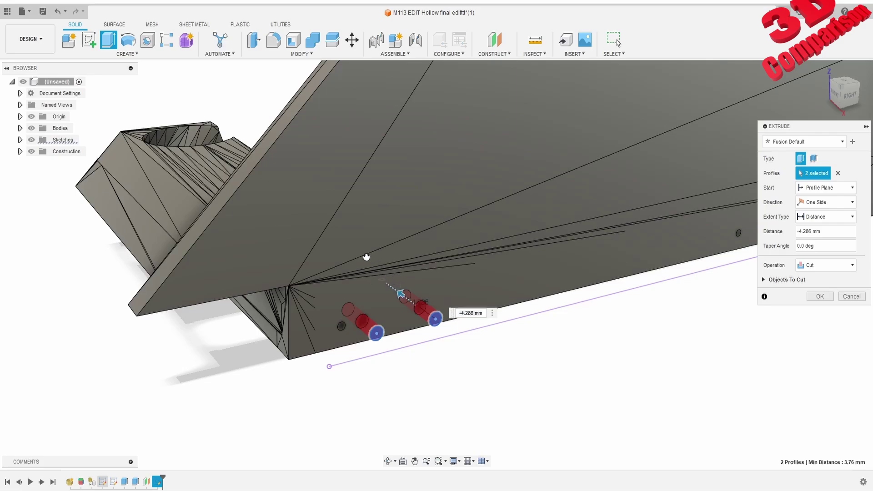
drag(255, 198, 215, 187)
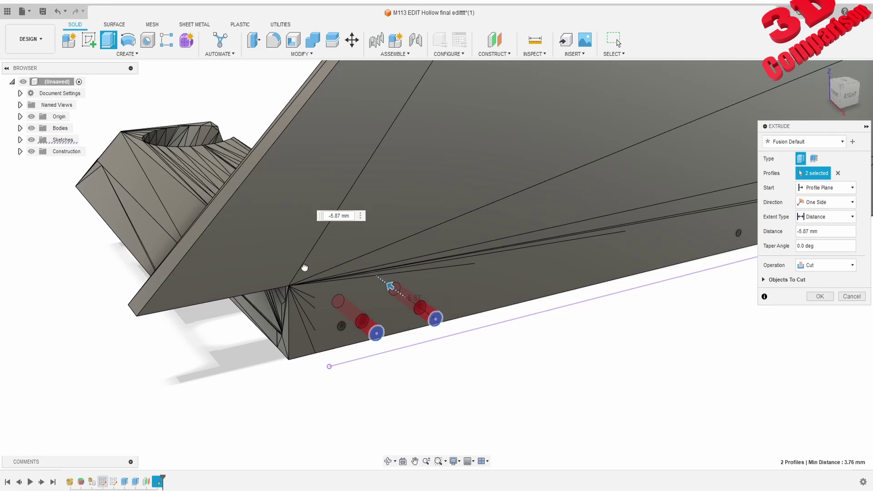
drag(305, 267, 363, 307)
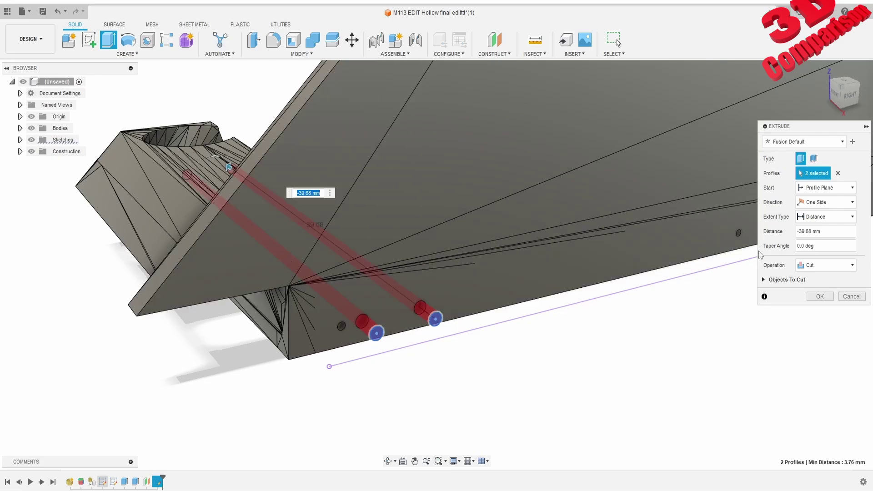
scroll(363, 324, up, 8)
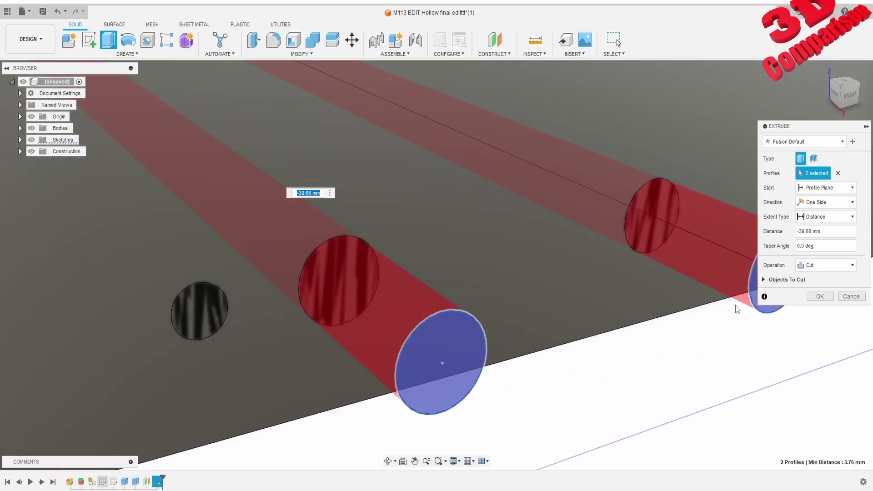
click(764, 280)
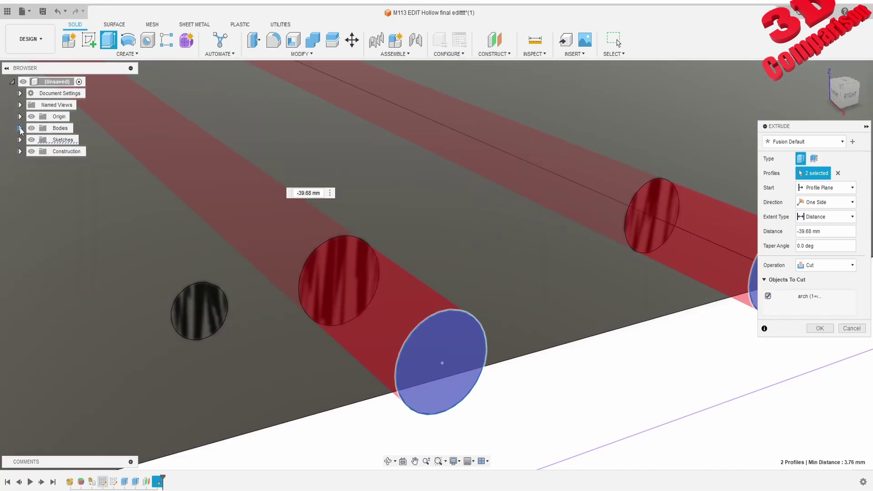
click(20, 128)
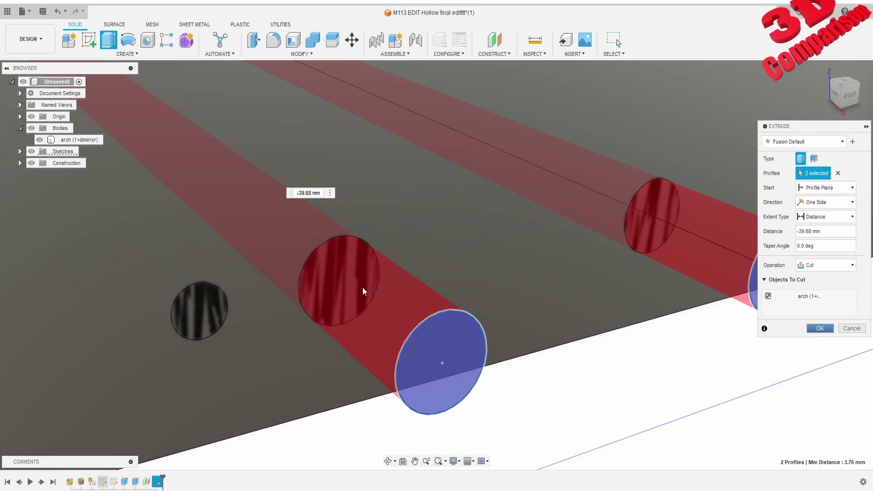
key(Return)
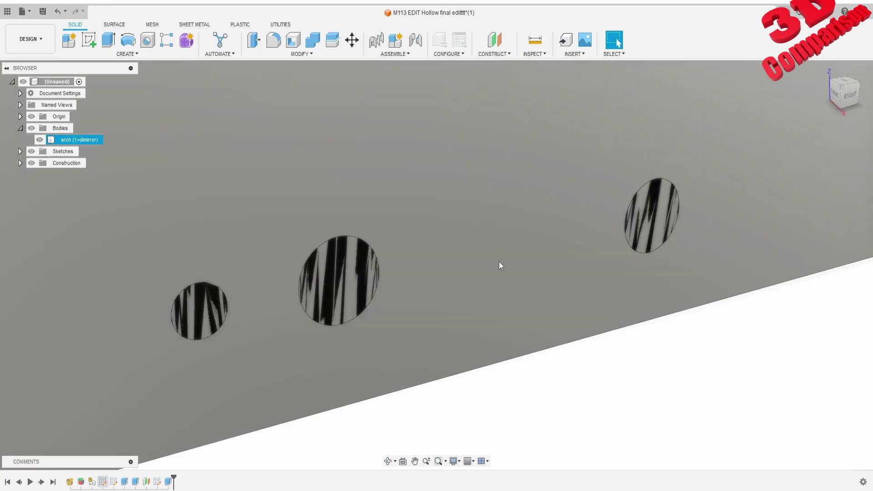
Examine the two newly cut holes and the existing small holes along the side panel's lower strip.
scroll(500, 270, down, 4)
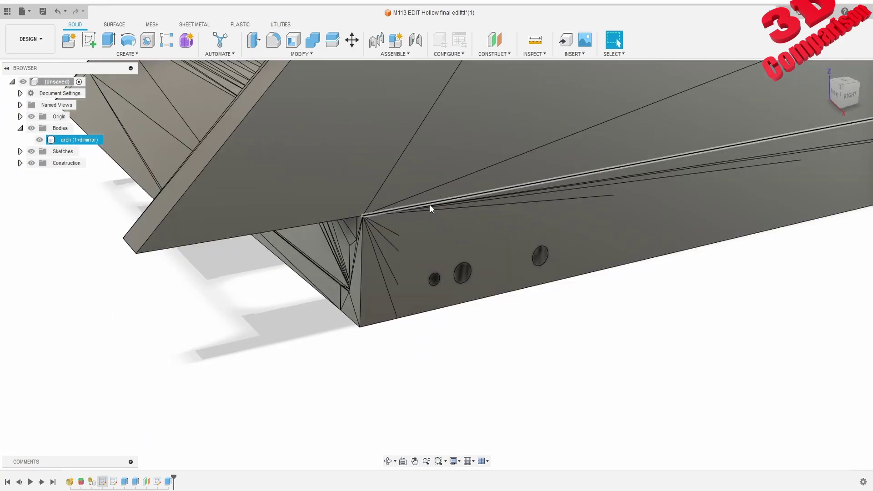
scroll(471, 269, up, 5)
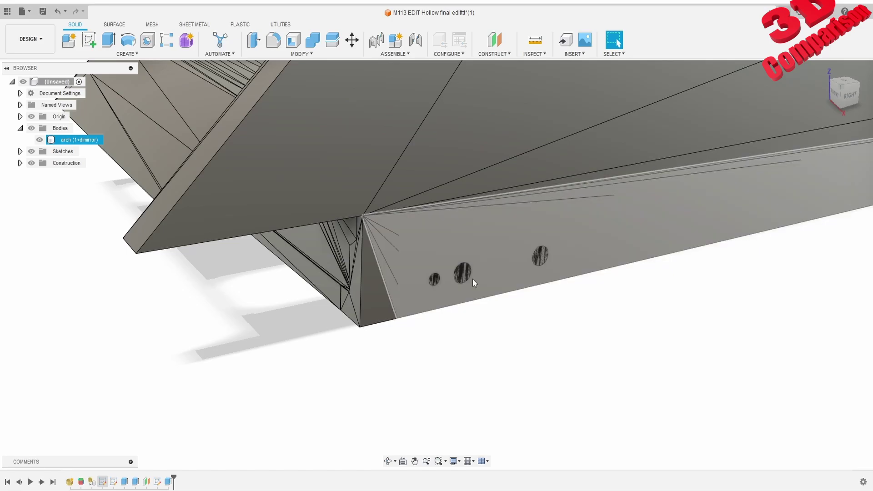
scroll(463, 273, up, 5)
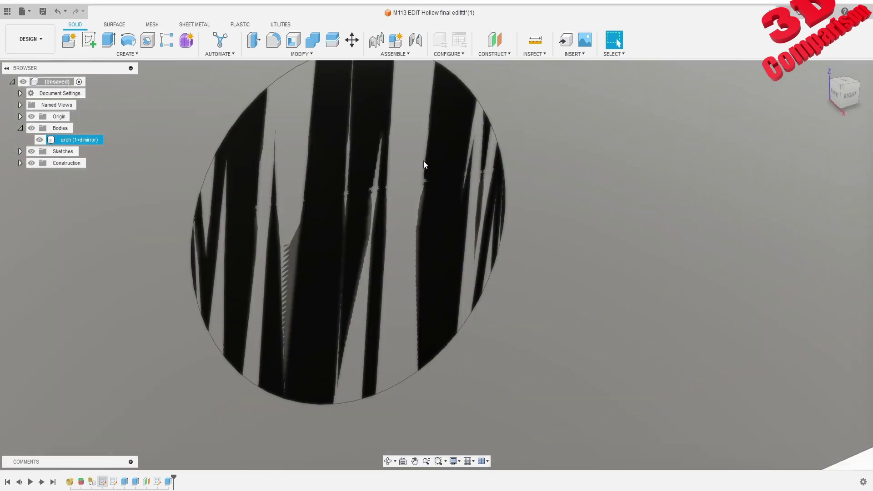
scroll(418, 255, down, 8)
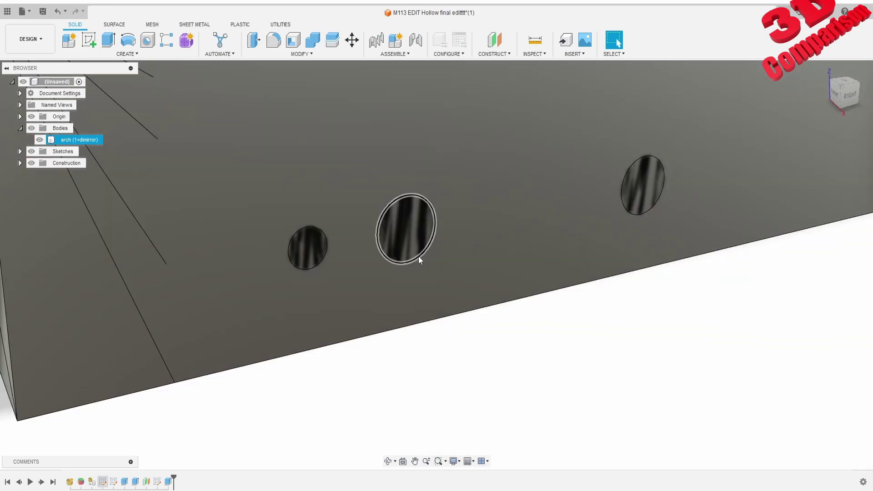
scroll(447, 243, down, 2)
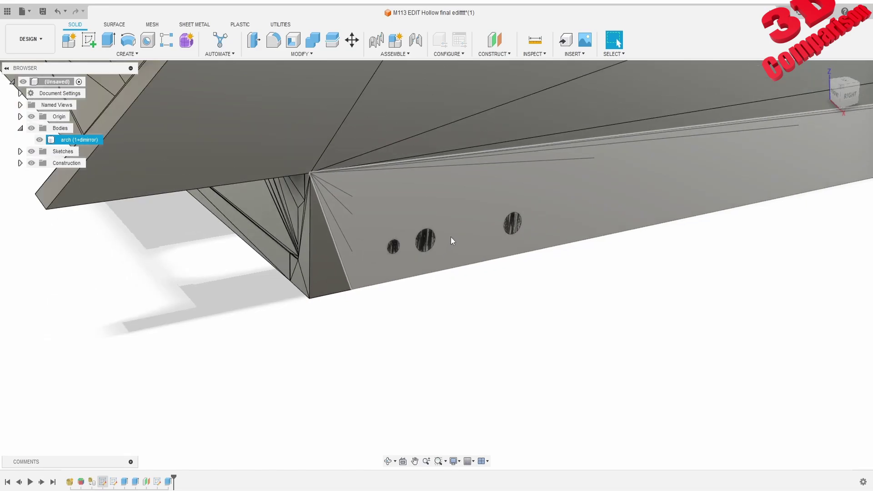
shift+middle_drag(679, 189, 257, 316)
middle_drag(506, 247, 220, 320)
middle_drag(729, 220, 271, 336)
scroll(512, 290, down, 6)
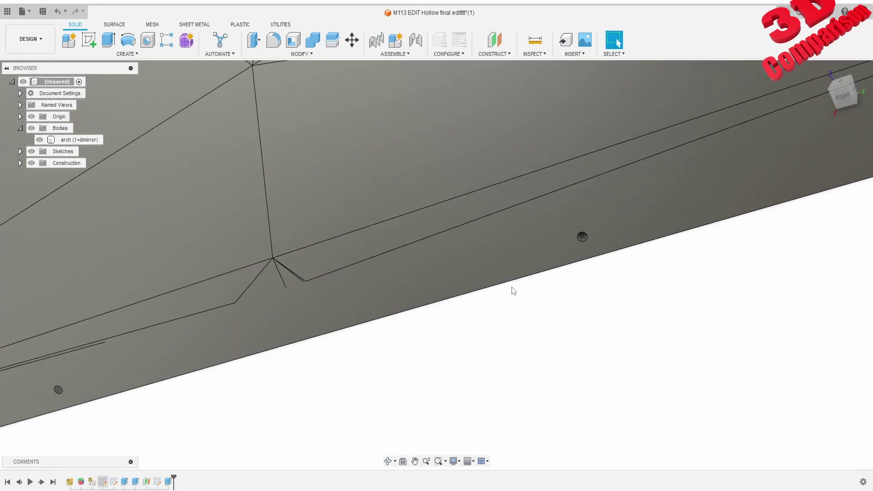
middle_drag(639, 230, 370, 300)
middle_drag(578, 238, 458, 286)
Patch the outer circular edge of one newly cut hole in the lower strip, creating the surface as a new body.
scroll(450, 298, up, 12)
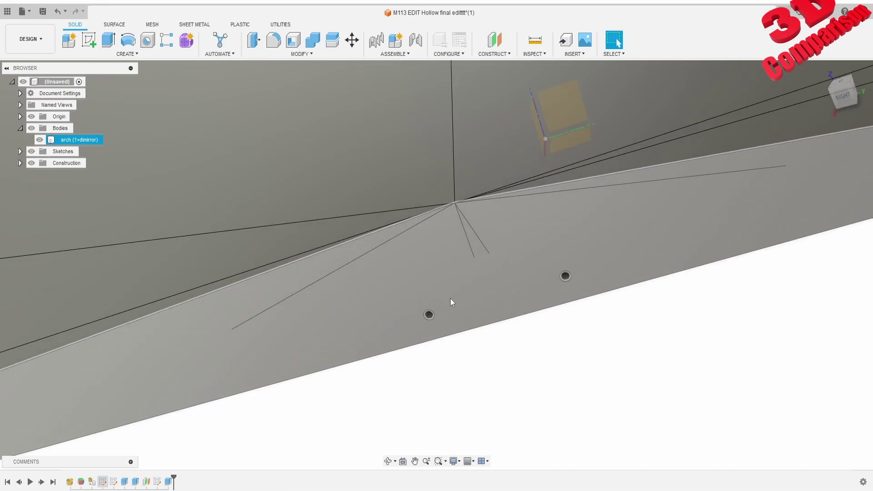
click(430, 332)
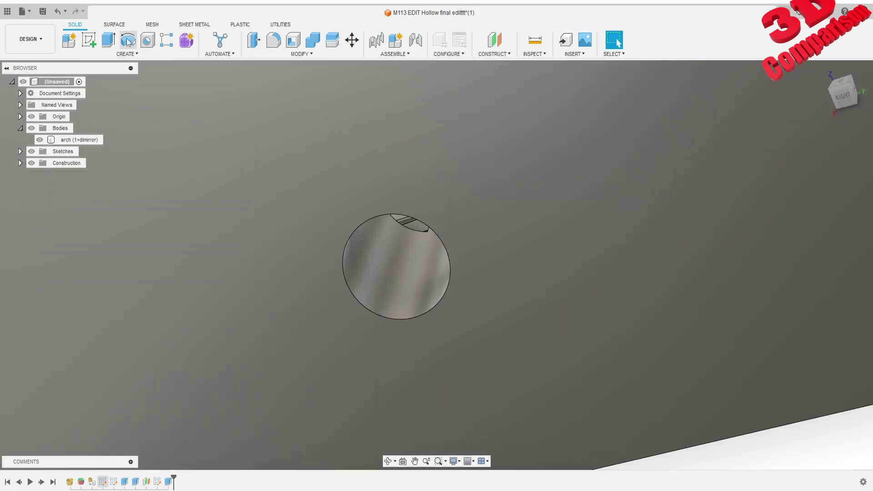
click(117, 25)
click(127, 54)
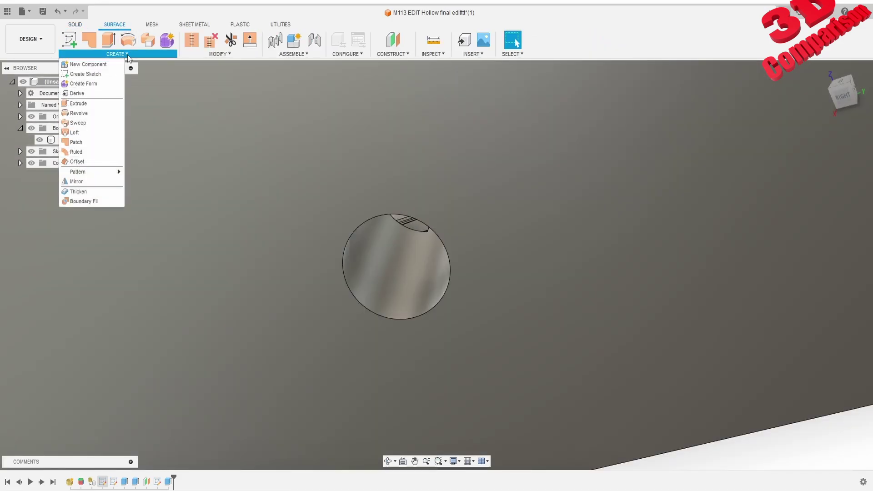
click(96, 143)
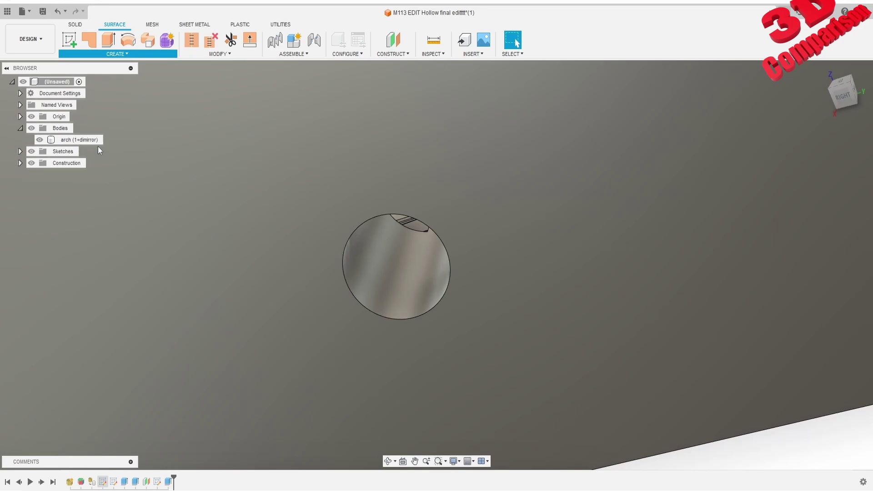
click(429, 228)
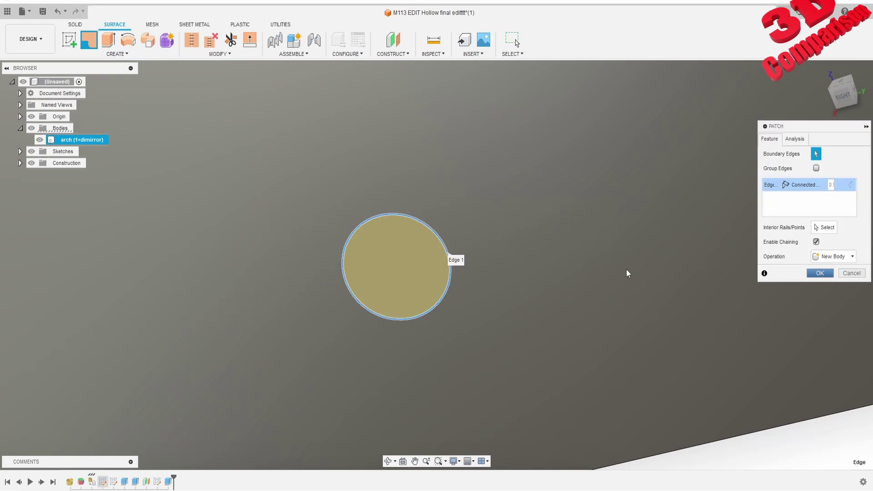
key(Return)
Examine the patched hole and the existing small holes near the end of the side panel's lower strip.
scroll(430, 296, down, 10)
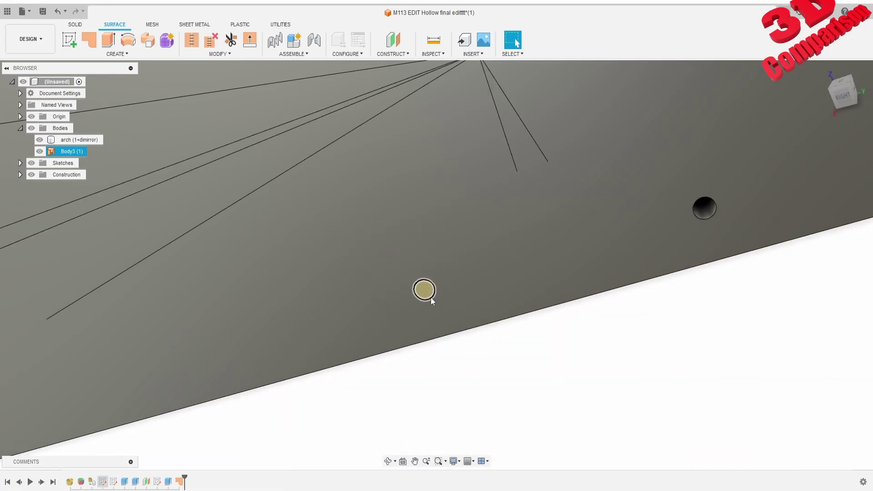
shift+middle_drag(426, 298, 444, 295)
scroll(444, 294, up, 3)
click(409, 294)
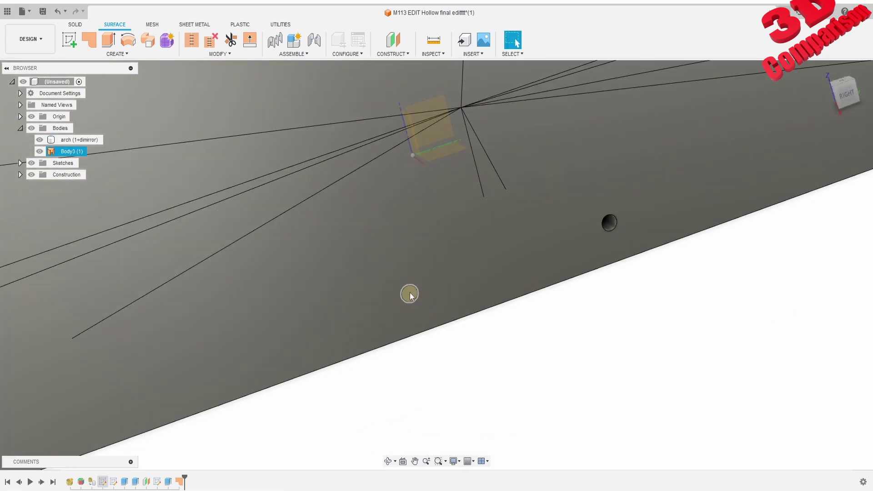
scroll(409, 293, up, 5)
scroll(409, 292, down, 5)
scroll(409, 293, down, 6)
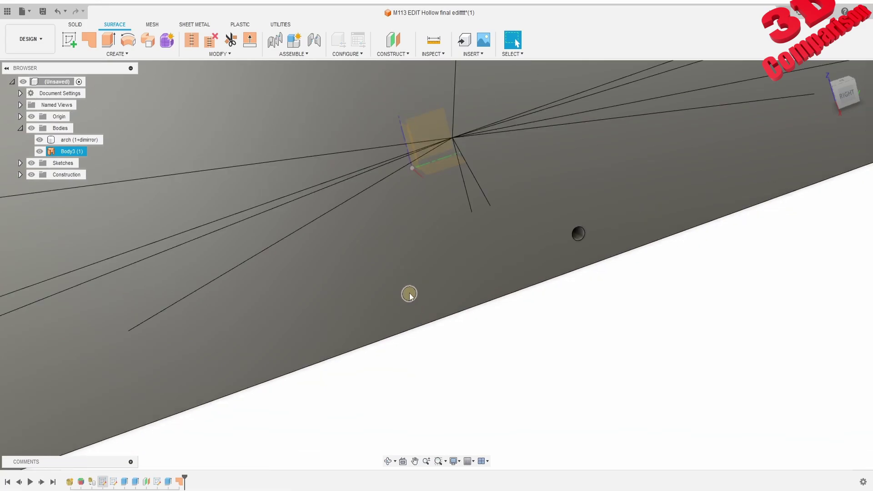
middle_drag(163, 343, 539, 177)
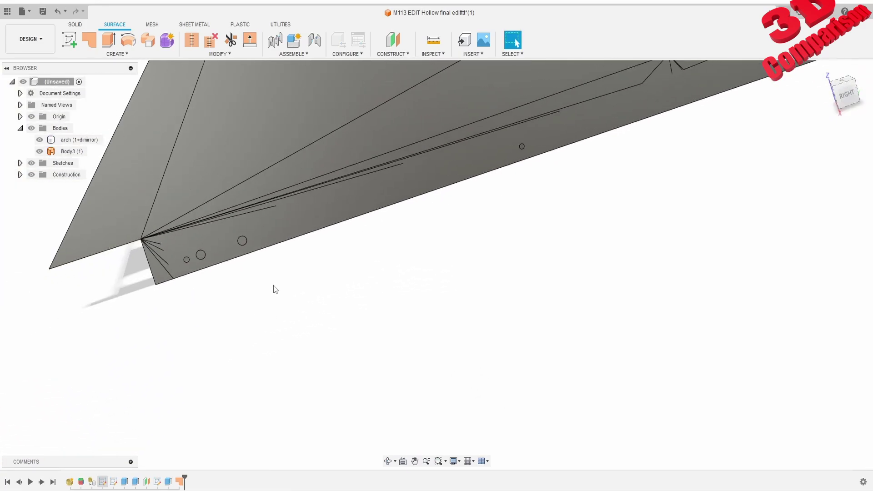
middle_drag(228, 287, 380, 292)
scroll(360, 271, up, 6)
scroll(345, 247, up, 3)
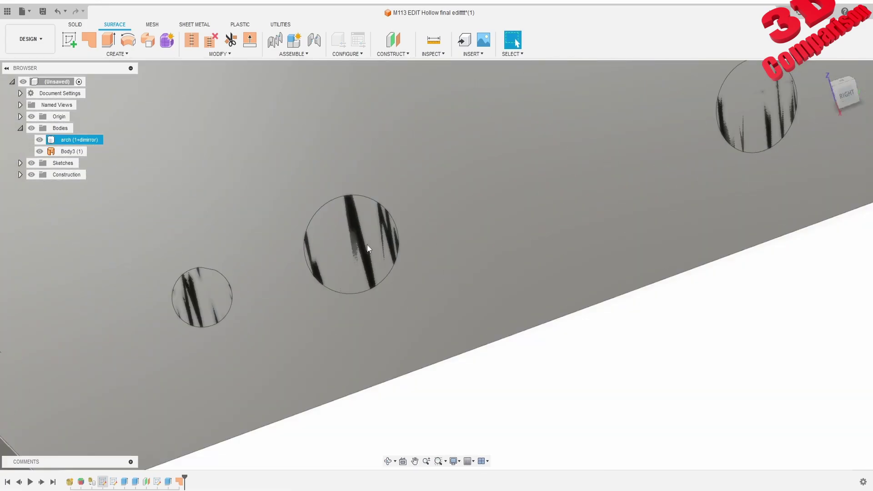
mouse_move(396, 245)
shift+middle_down()
mouse_move(414, 233)
mouse_move(414, 244)
shift+middle_up()
scroll(342, 243, down, 5)
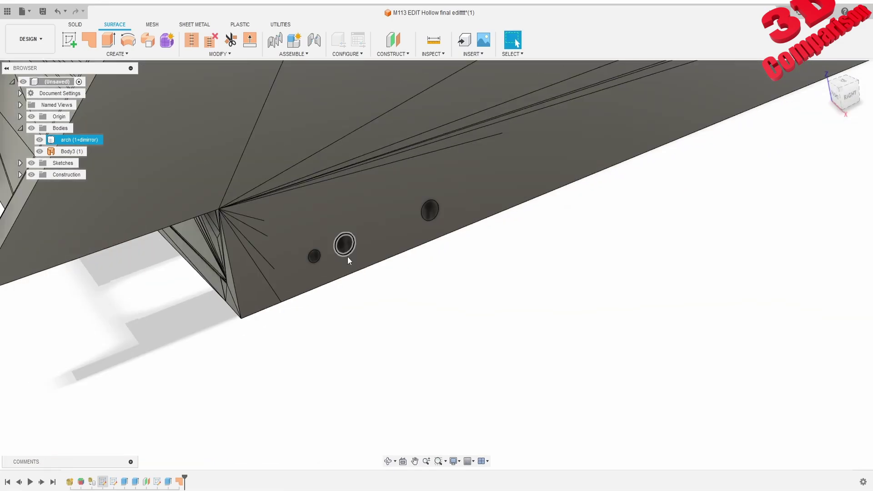
Start a section analysis on the XZ plane, flip its direction, and move the cut to about 128.986 mm near the hull end.
click(433, 54)
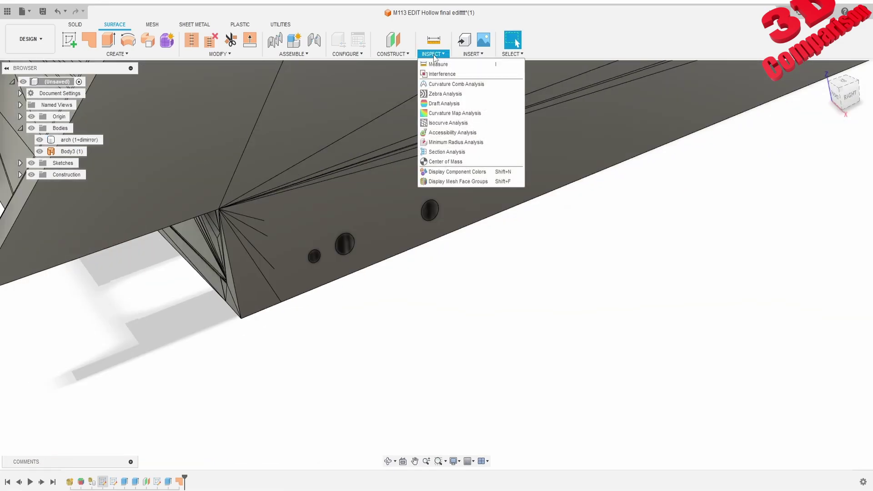
click(465, 151)
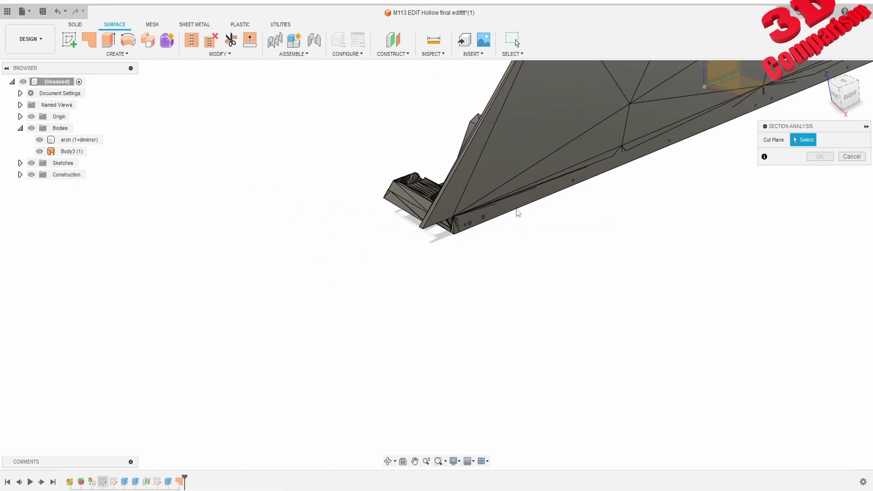
mouse_move(668, 179)
shift+middle_down()
mouse_move(686, 175)
mouse_move(656, 200)
mouse_move(670, 167)
shift+middle_up()
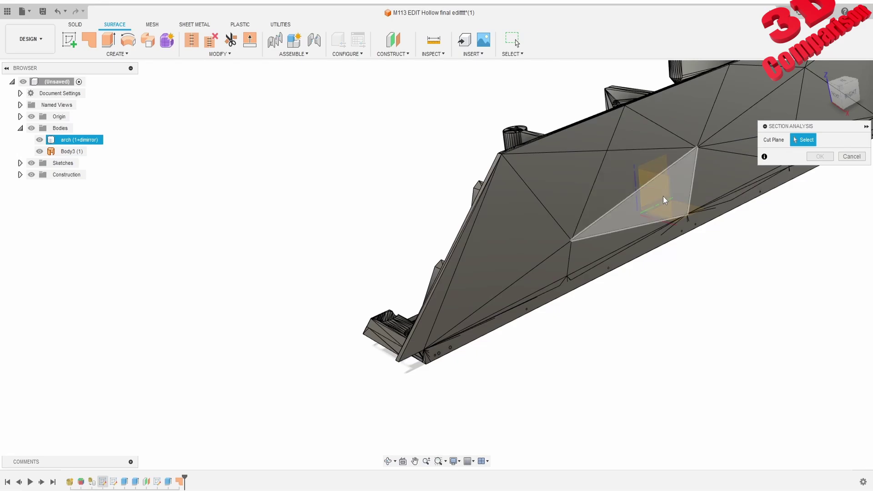
shift+middle_drag(646, 196, 461, 144)
click(462, 146)
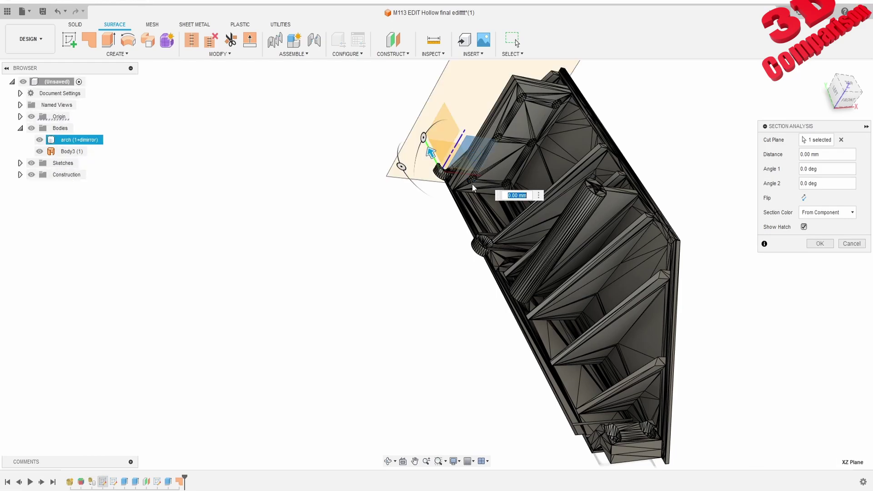
click(804, 198)
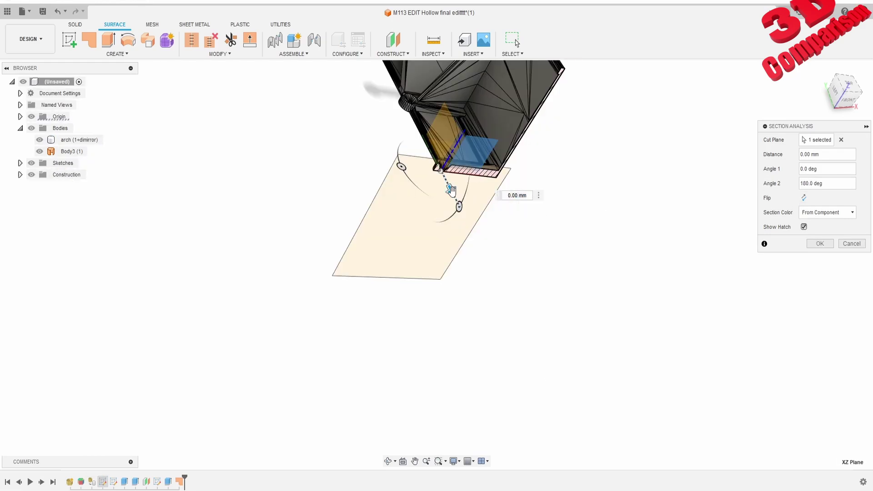
drag(451, 190, 634, 476)
scroll(585, 374, down, 2)
middle_drag(547, 353, 434, 317)
scroll(509, 375, up, 1)
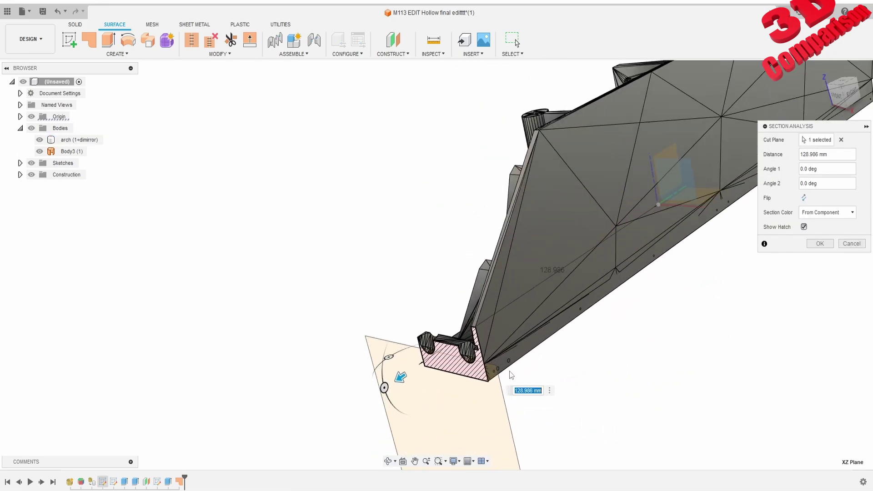
Move the section cut to about 126.10 mm and examine the depth and opening of the small hole nearest the hull end.
scroll(510, 374, up, 3)
drag(339, 369, 341, 360)
shift+middle_drag(341, 360, 488, 380)
scroll(473, 348, up, 5)
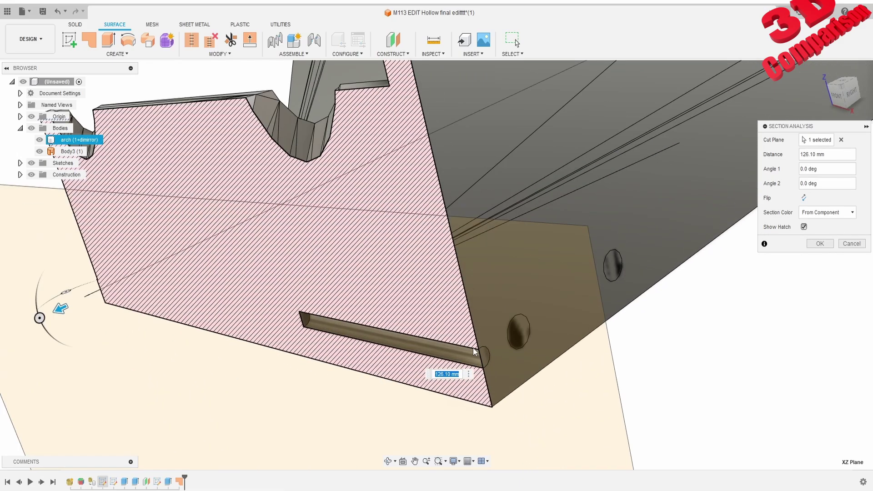
shift+middle_drag(352, 320, 402, 291)
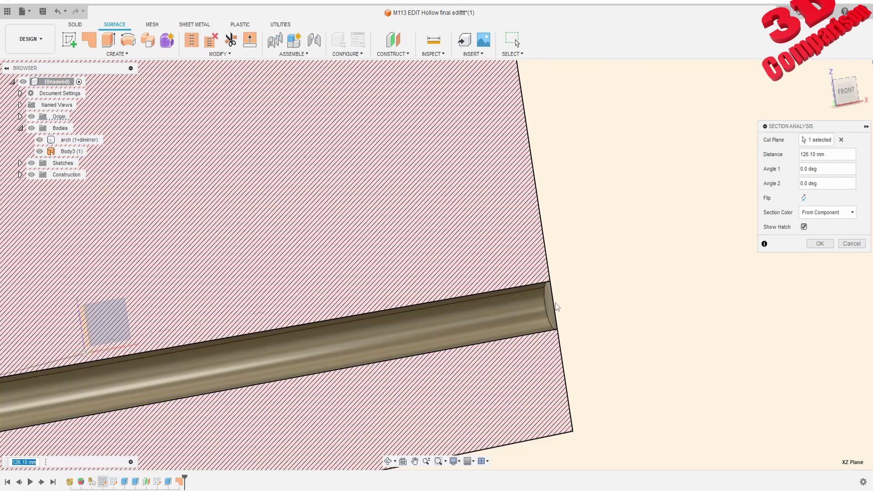
click(545, 321)
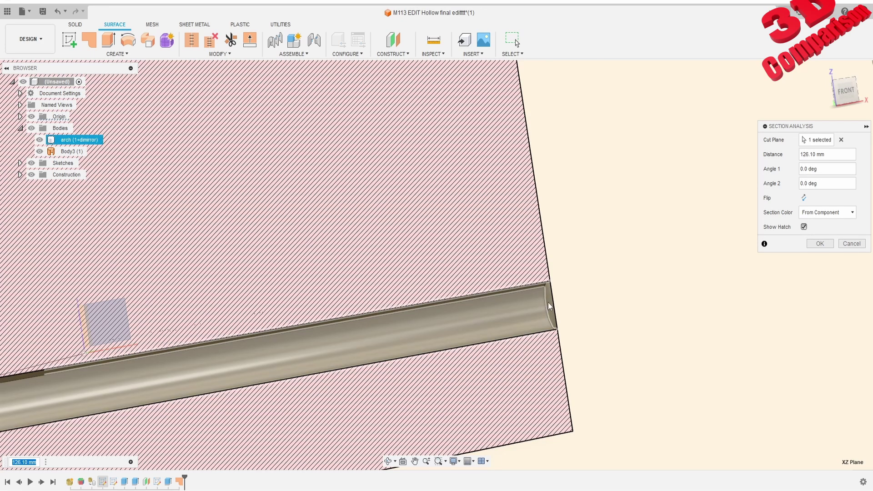
click(547, 302)
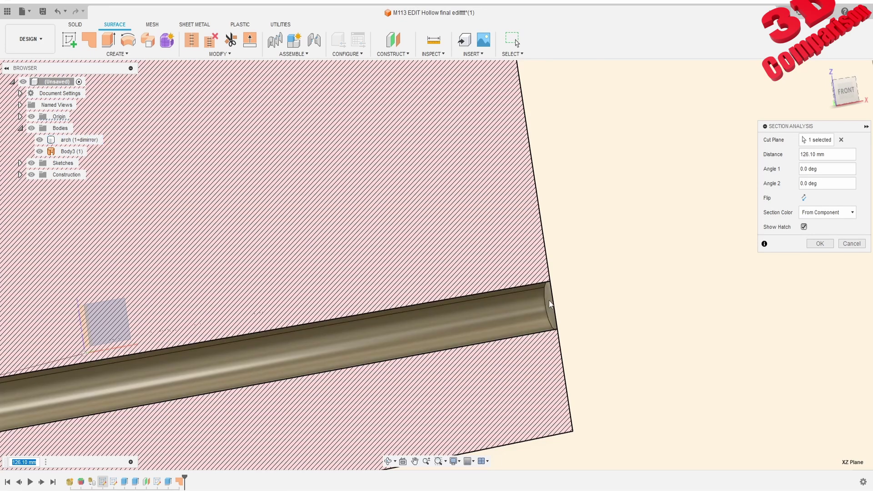
scroll(549, 301, up, 5)
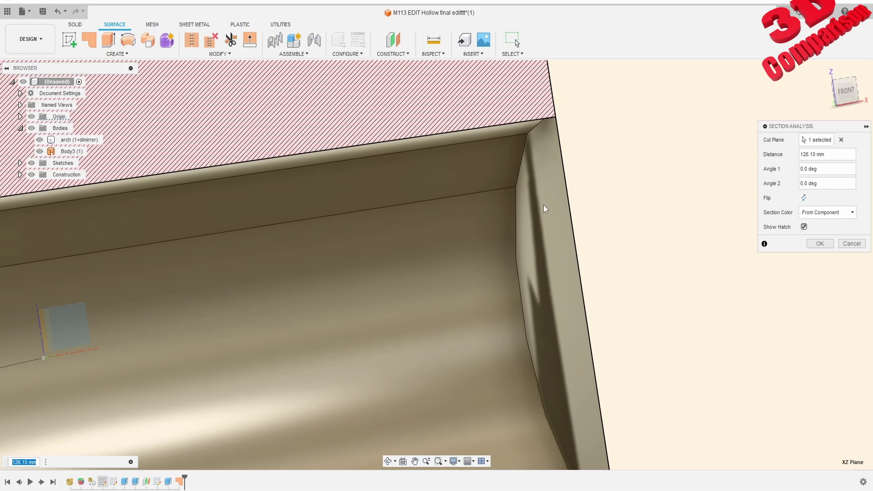
scroll(536, 269, down, 6)
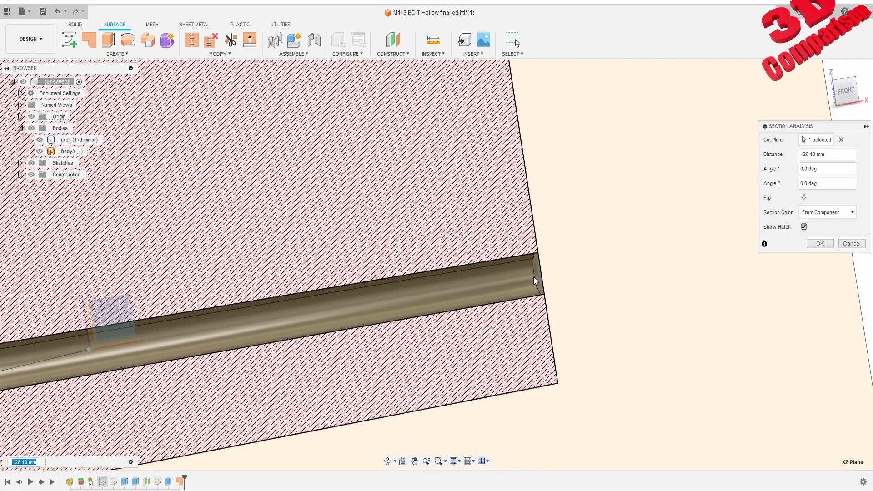
shift+middle_drag(511, 275, 423, 301)
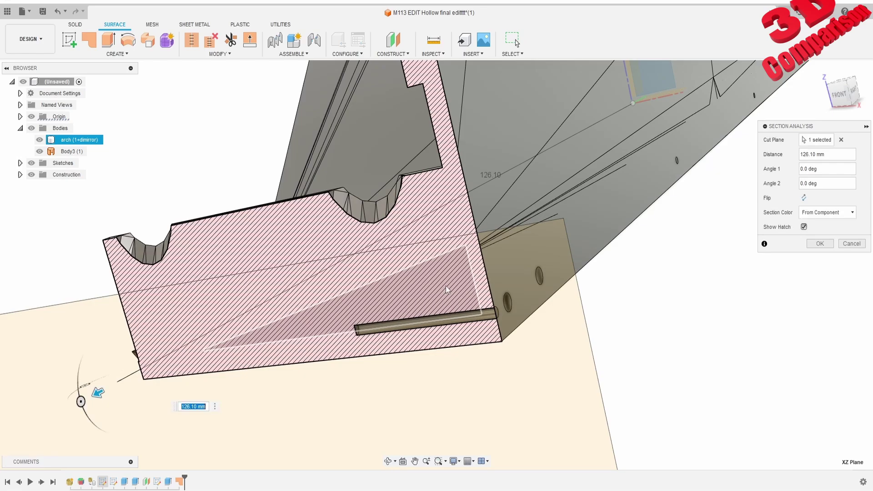
Move the section cut to about 124.418 mm and examine how the neighbouring hole passes through the side wall.
drag(98, 390, 115, 381)
scroll(479, 297, up, 10)
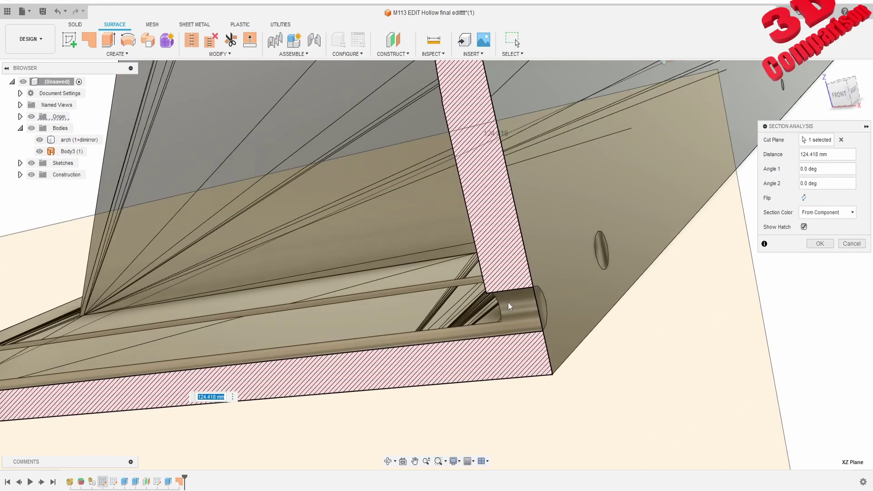
scroll(598, 254, down, 10)
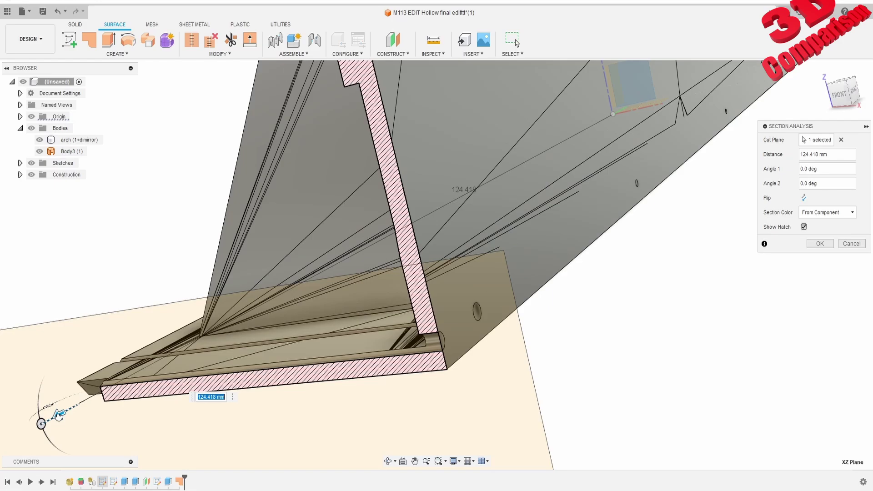
Move the section cut to about 6.17 mm, through the patched hole, and apply the section analysis.
mouse_move(58, 416)
mouse_down()
mouse_move(100, 383)
mouse_move(336, 255)
mouse_move(350, 236)
mouse_move(490, 147)
mouse_up()
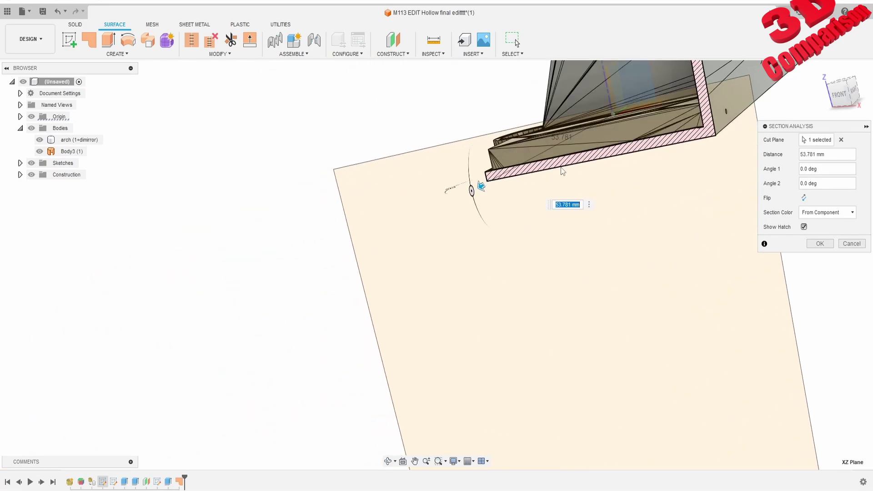
middle_drag(629, 185, 437, 303)
middle_drag(567, 261, 487, 299)
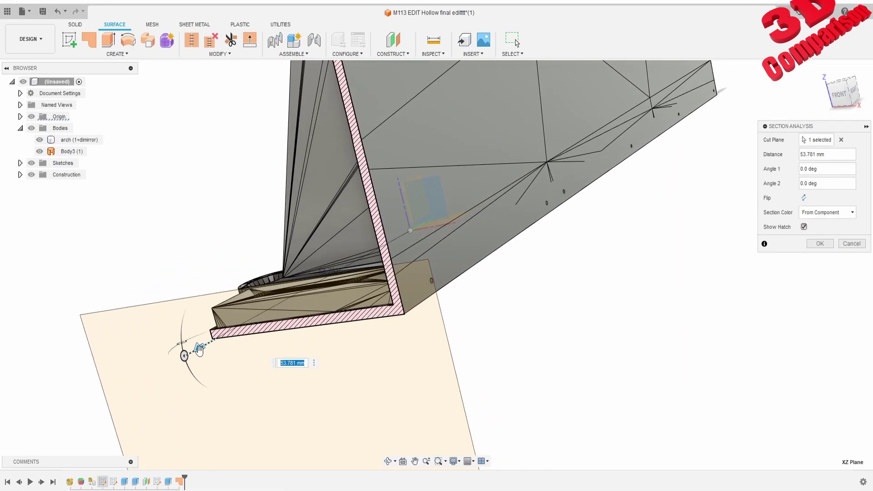
mouse_move(199, 349)
mouse_down()
mouse_move(241, 339)
mouse_move(392, 258)
mouse_up()
middle_drag(597, 230, 535, 272)
scroll(512, 253, up, 5)
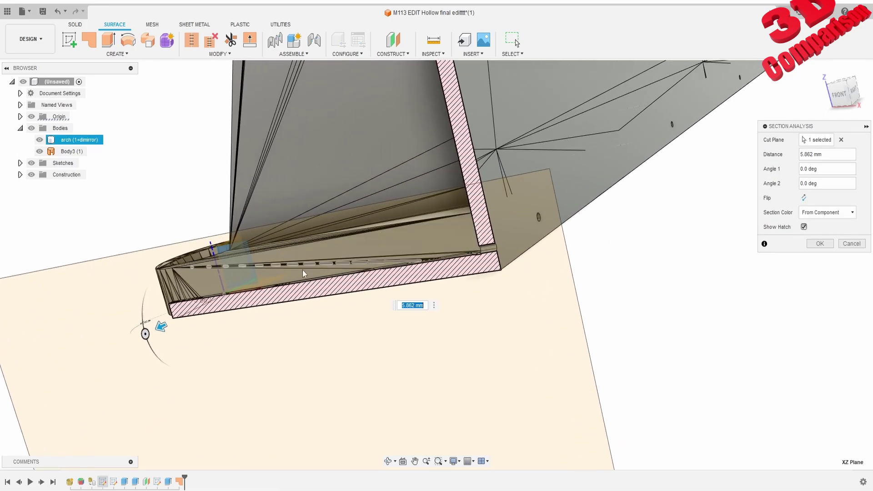
scroll(304, 273, up, 1)
drag(154, 331, 151, 333)
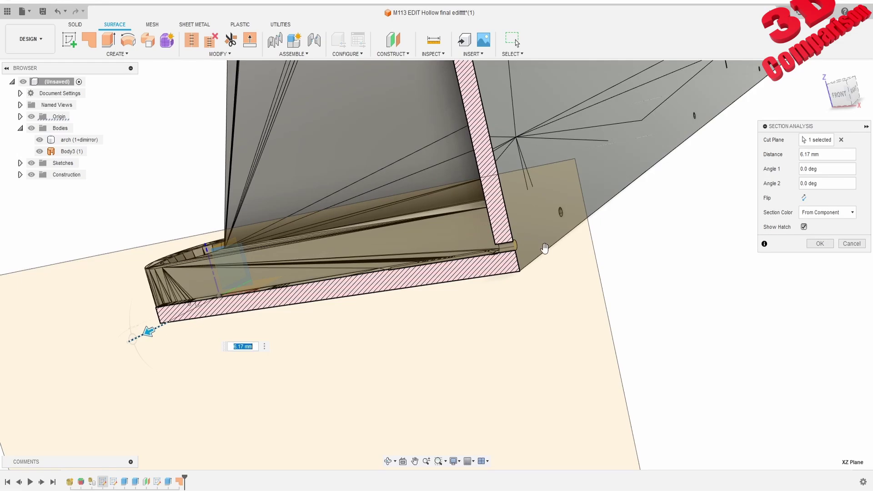
scroll(516, 250, up, 1)
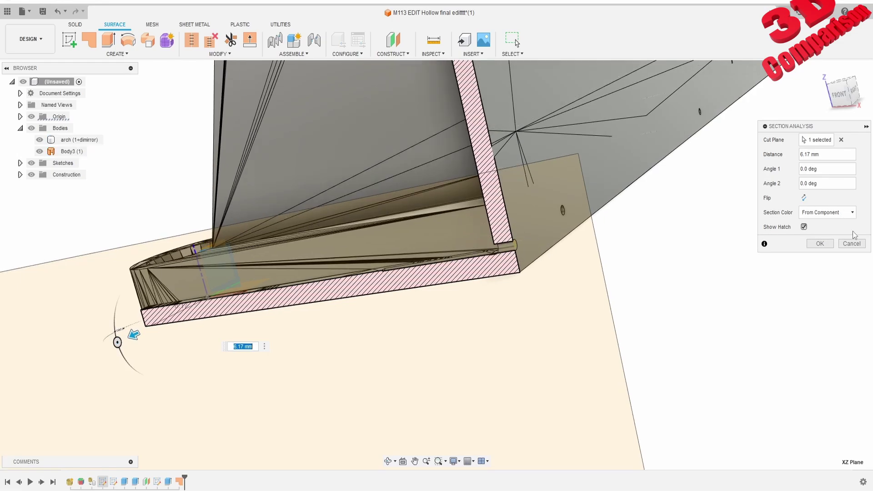
click(820, 245)
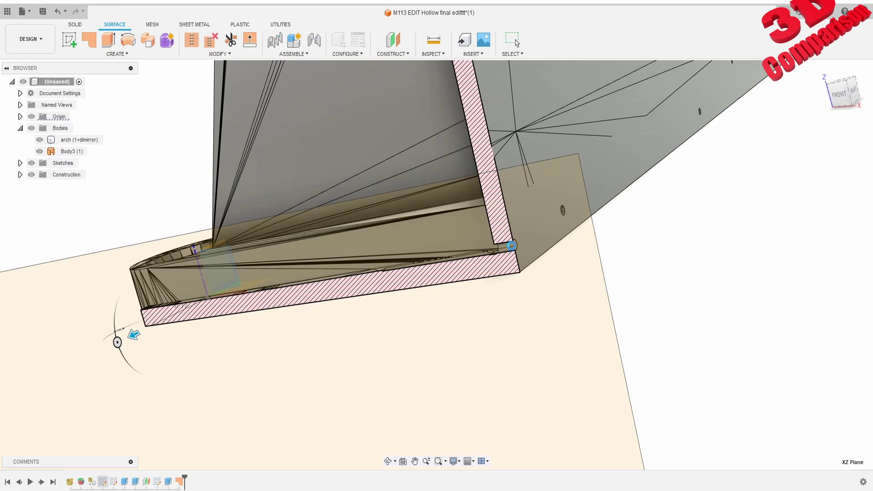
Thicken the circular patch over the small hole by 0.051 mm on one side, into the wall, as a new body.
scroll(519, 244, up, 5)
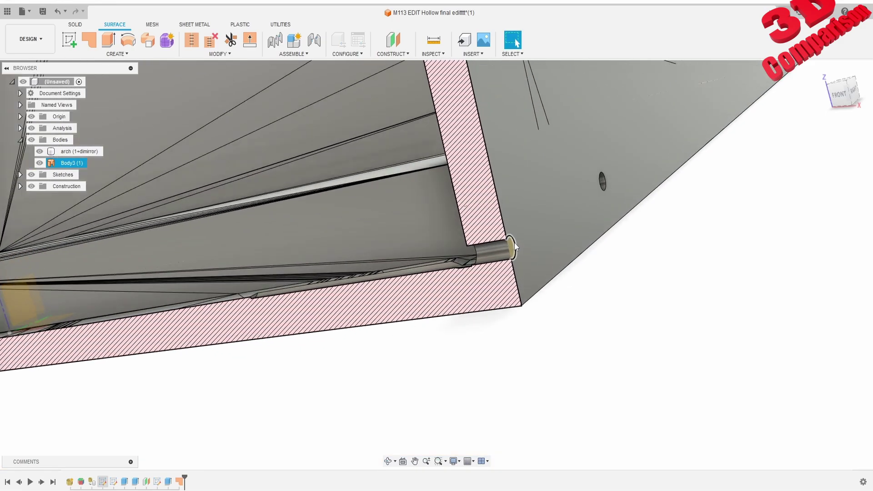
scroll(514, 242, up, 3)
click(39, 151)
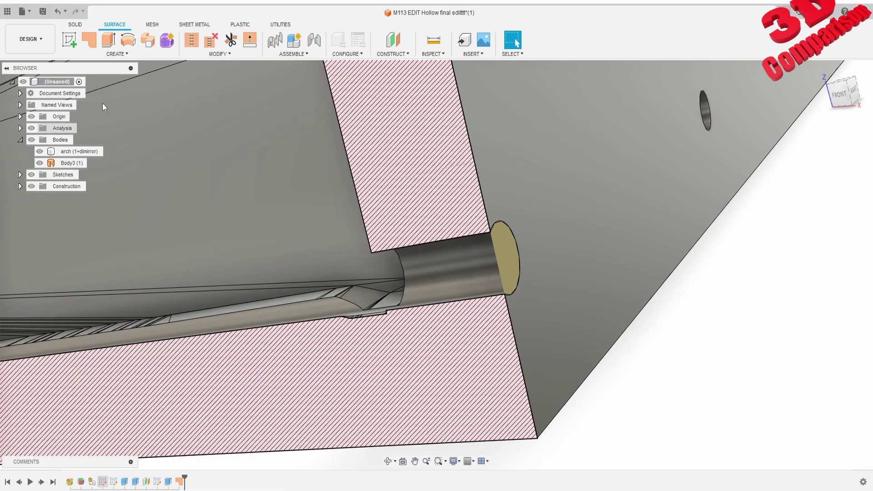
click(118, 54)
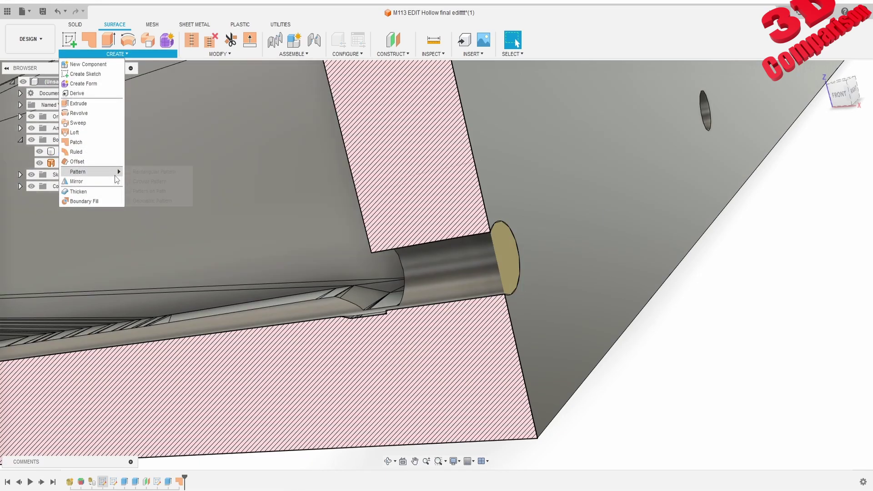
click(217, 53)
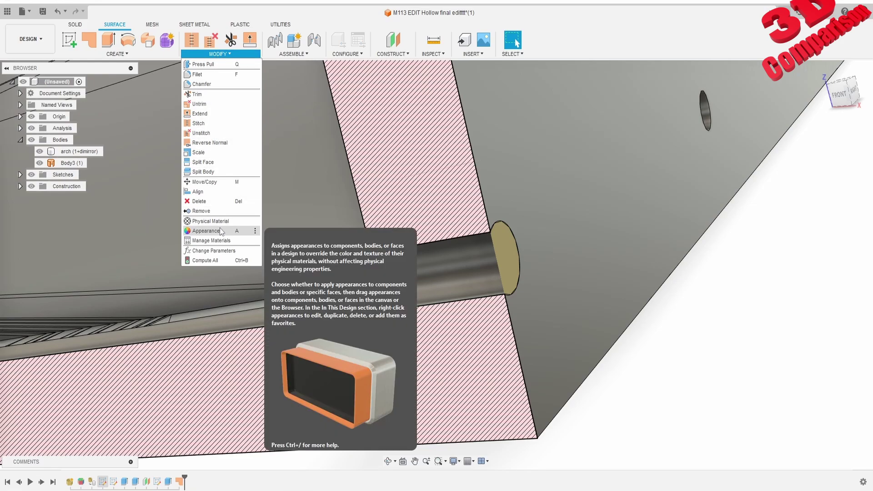
click(134, 53)
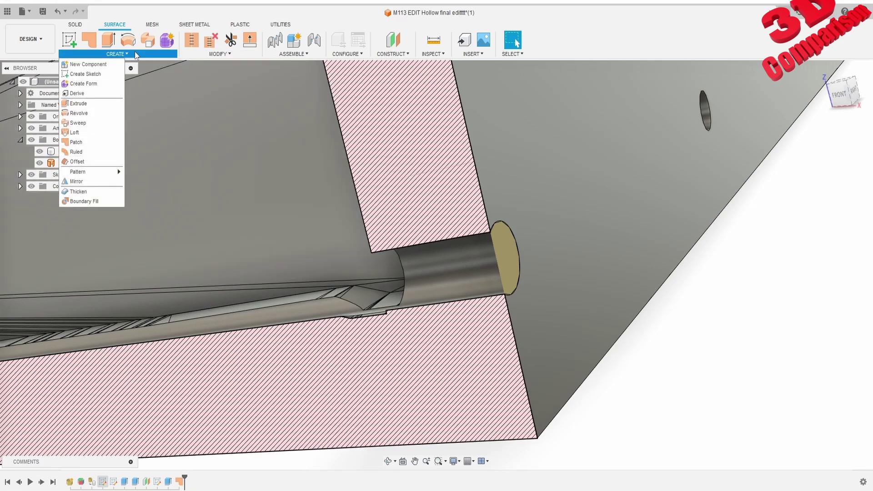
click(83, 193)
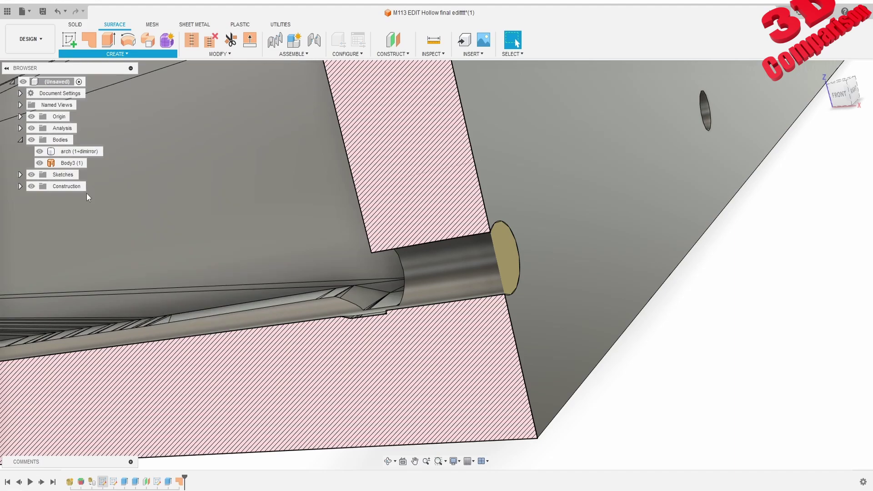
click(499, 252)
drag(490, 253, 486, 254)
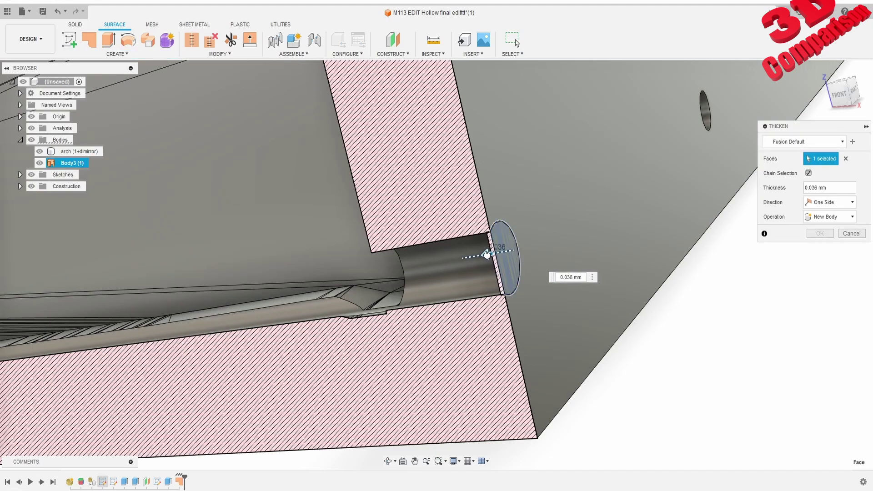
scroll(497, 253, up, 2)
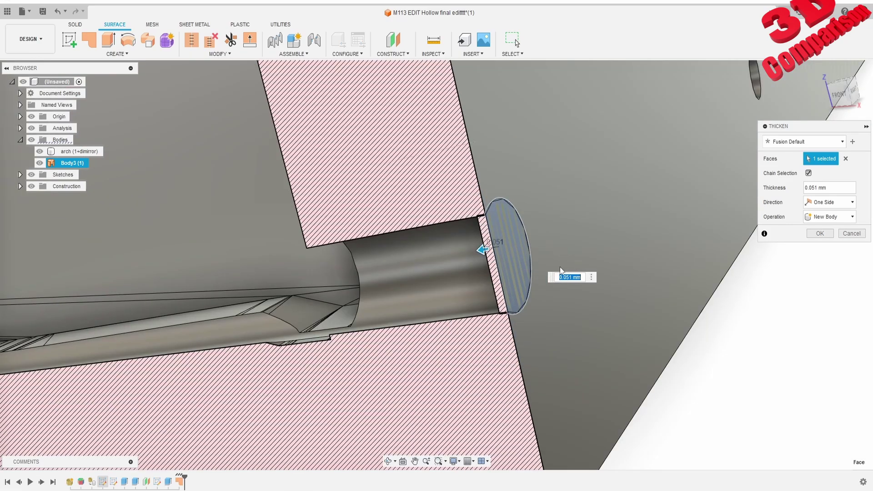
click(829, 233)
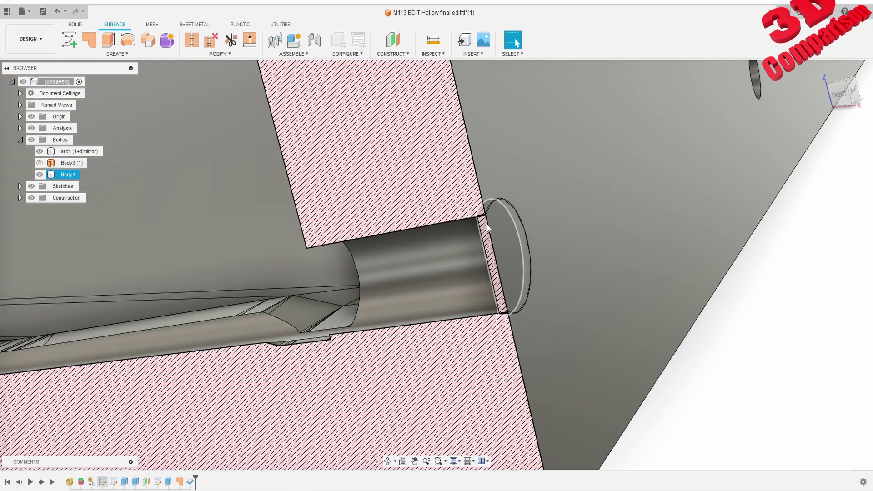
Hide the section analysis to bring back the complete hull side panel.
scroll(483, 263, down, 8)
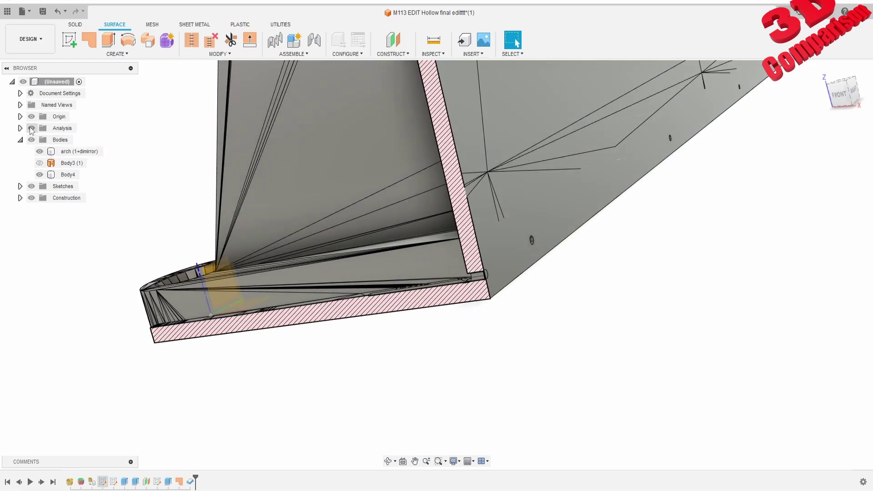
click(31, 129)
scroll(328, 248, down, 5)
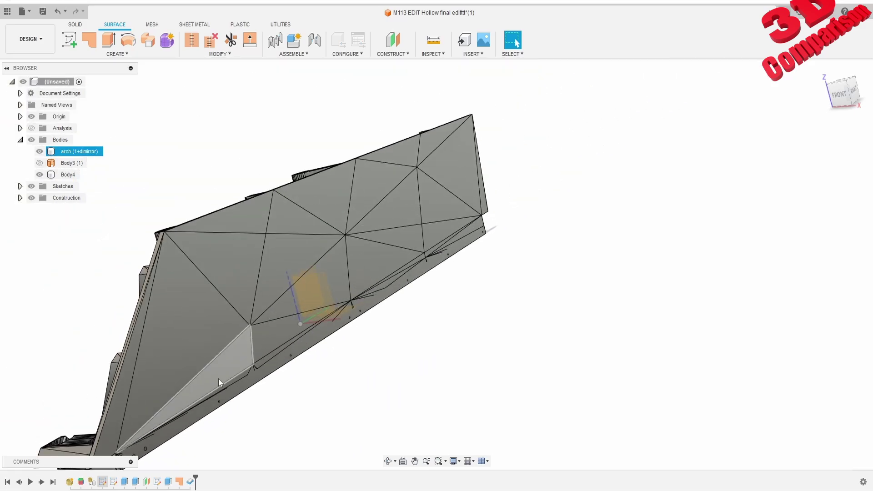
Examine the cluster of small holes near the hull end on the outer face of the lower strip.
scroll(218, 379, down, 2)
middle_drag(186, 428, 292, 342)
scroll(292, 342, down, 1)
scroll(291, 318, up, 3)
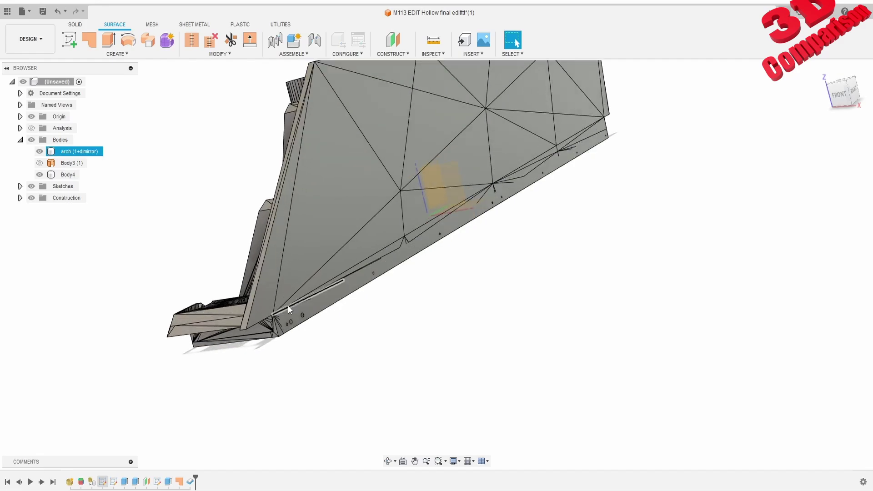
scroll(288, 305, up, 10)
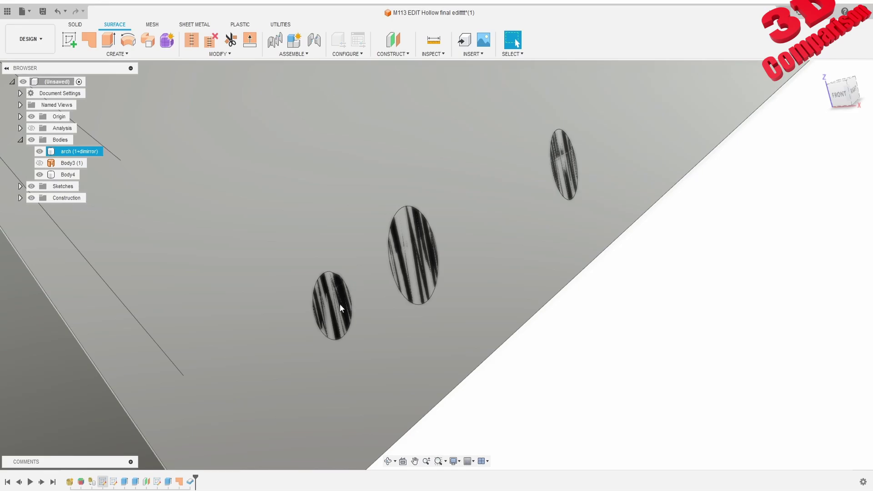
scroll(337, 304, down, 5)
scroll(302, 285, up, 2)
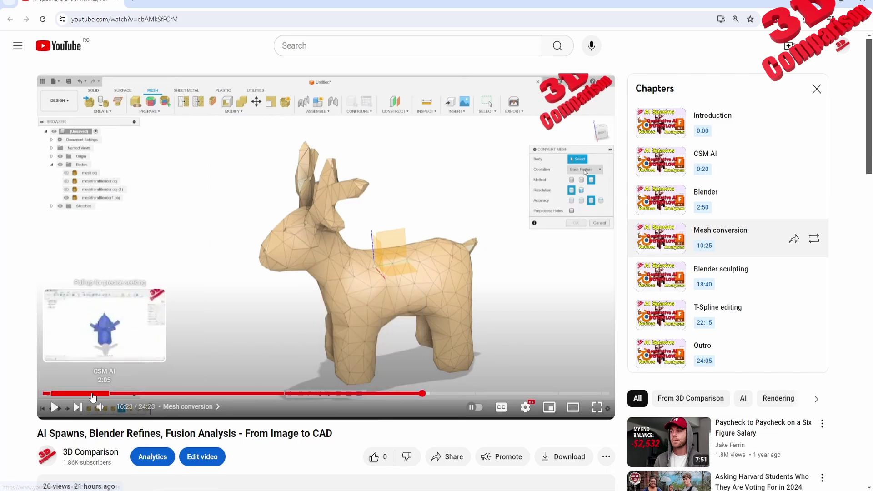
Switch to the YouTube video on going from image to CAD and review its CSM AI and Mesh conversion chapters.
click(67, 394)
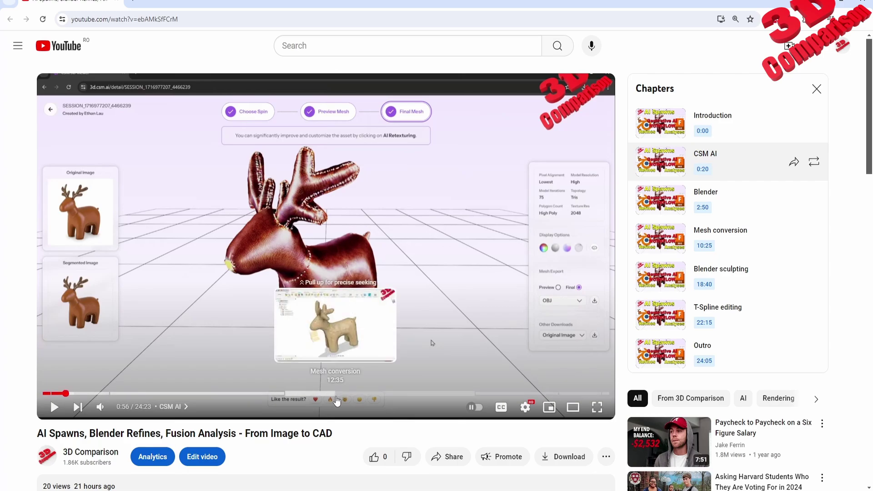
drag(336, 400, 324, 398)
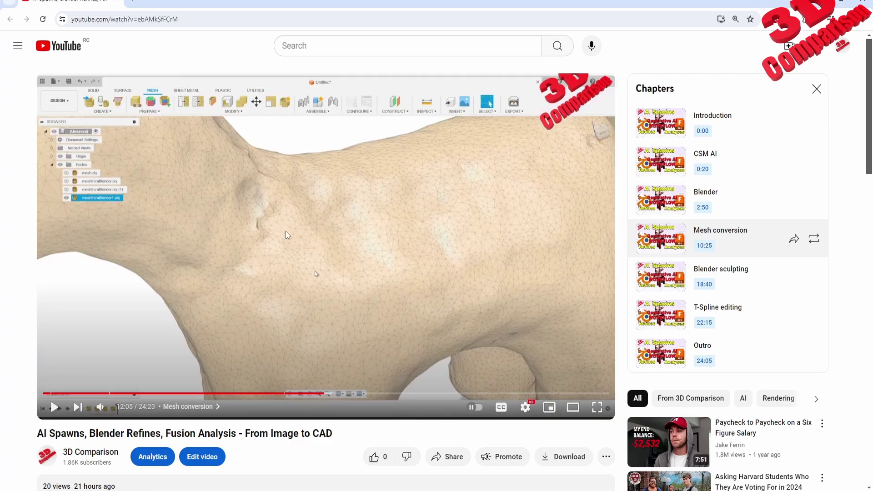
drag(367, 397, 380, 394)
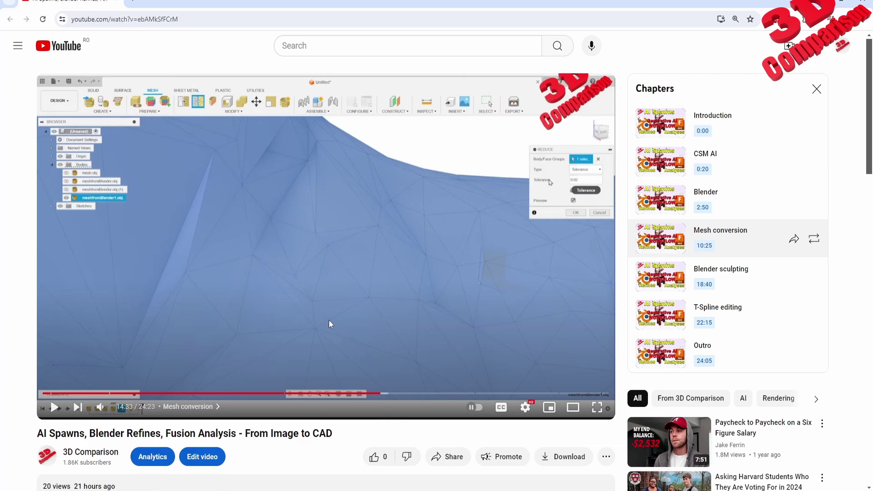
drag(390, 401, 408, 395)
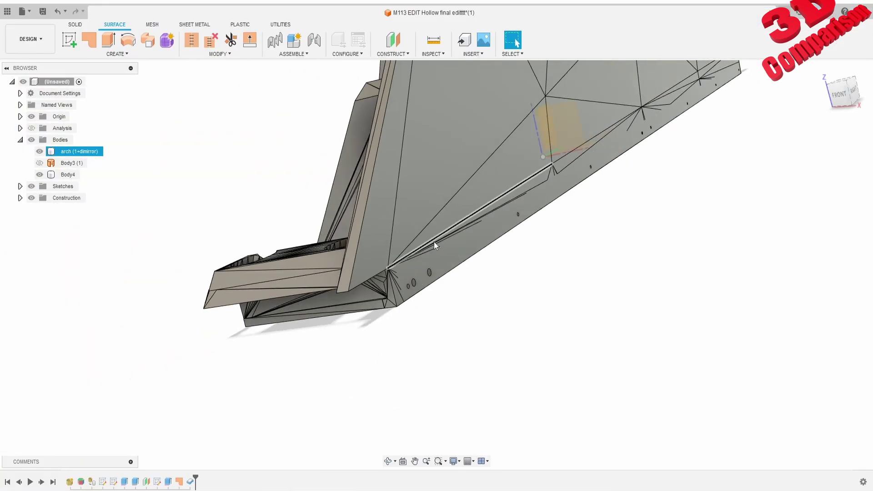
Set the visual style to Shaded, without edges, for viewing the ribbed inner side of the hull panel.
middle_drag(446, 222, 426, 277)
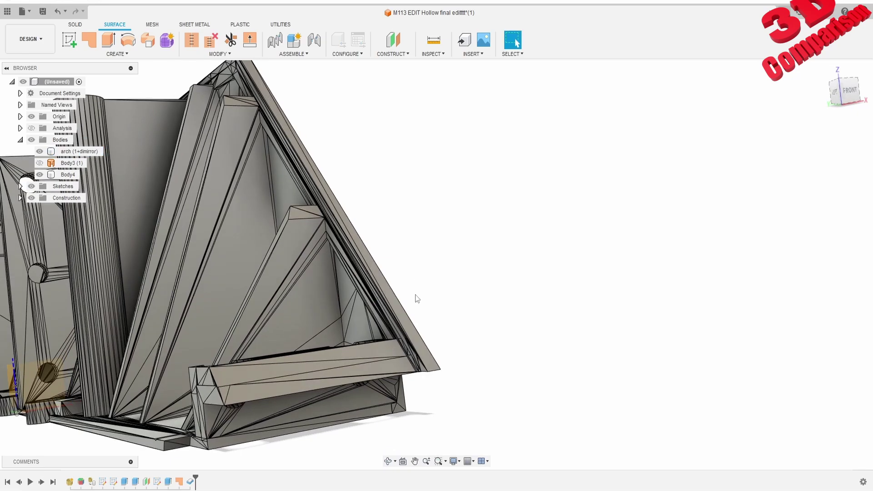
middle_drag(352, 313, 510, 264)
scroll(353, 257, down, 5)
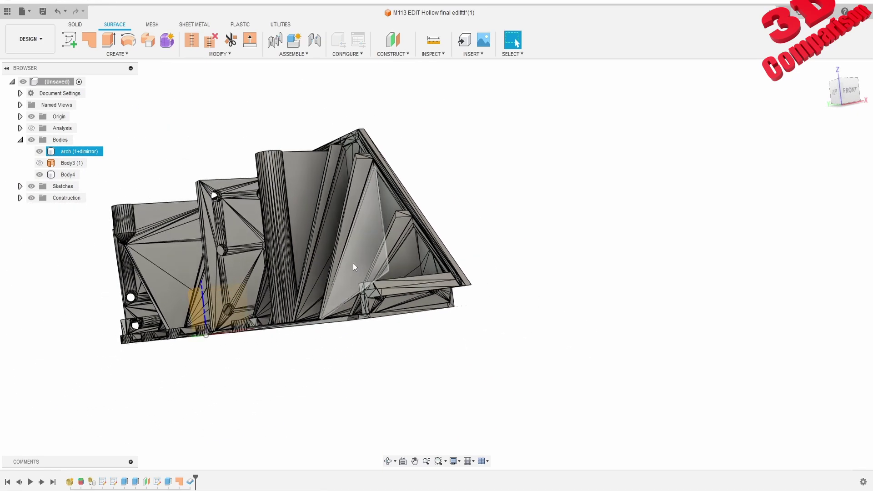
middle_drag(295, 252, 336, 288)
shift+middle_drag(295, 254, 336, 270)
shift+middle_drag(264, 245, 404, 280)
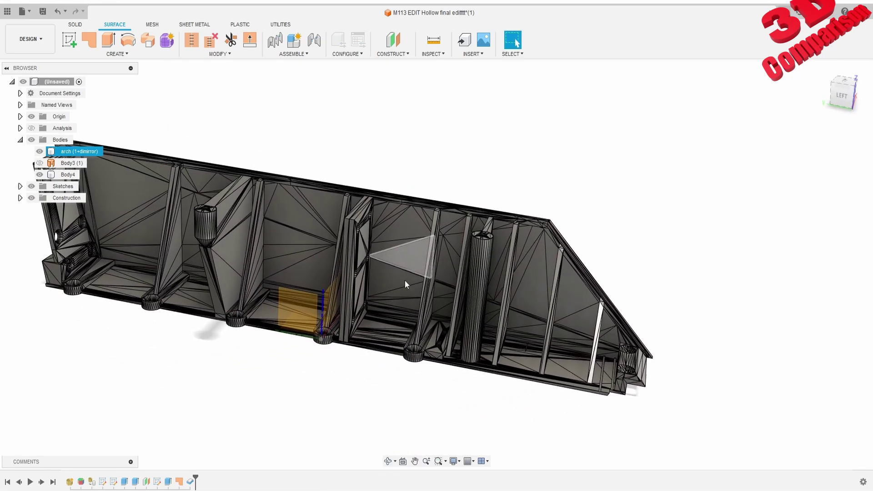
click(454, 461)
mouse_move(479, 390)
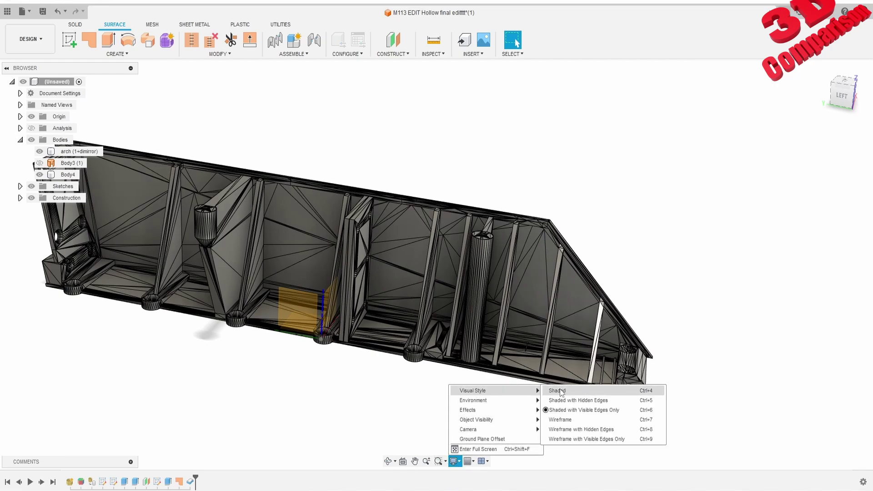
click(560, 390)
shift+middle_drag(331, 365, 382, 359)
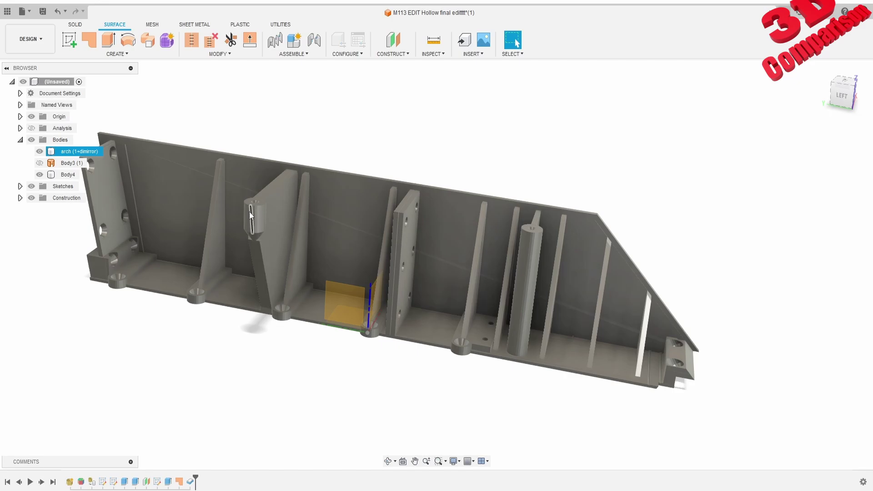
Examine the faceted cylindrical boss and its cone-shaped underside where it joins the rib on the panel's inner side.
scroll(249, 212, up, 10)
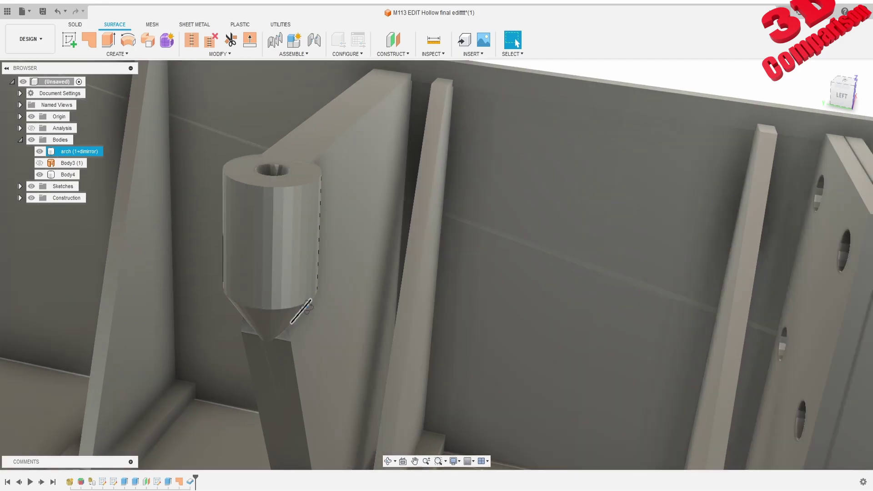
shift+middle_drag(307, 308, 259, 289)
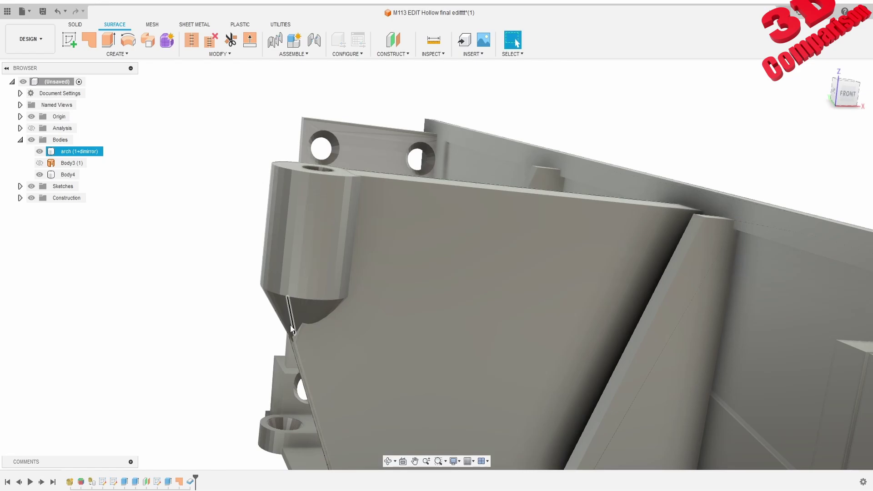
scroll(290, 326, up, 3)
shift+middle_drag(295, 332, 345, 283)
click(361, 315)
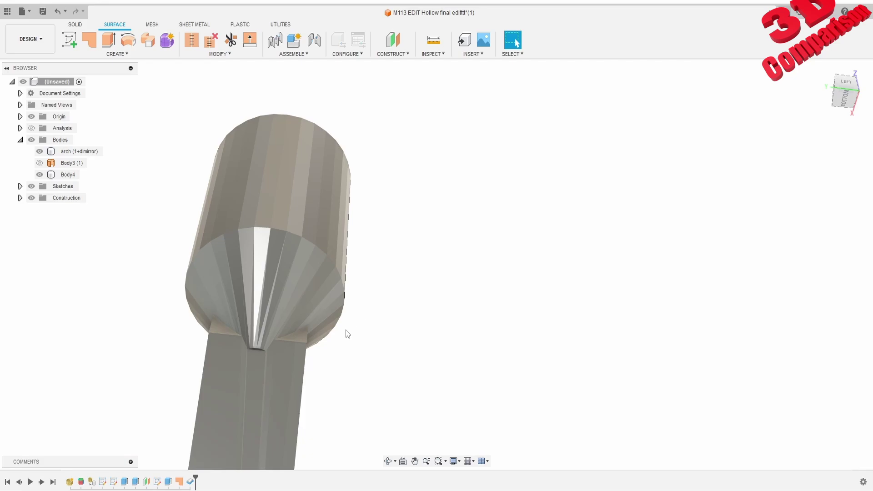
scroll(345, 329, down, 6)
middle_drag(331, 350, 404, 335)
scroll(393, 317, up, 3)
scroll(386, 307, up, 6)
scroll(404, 337, down, 6)
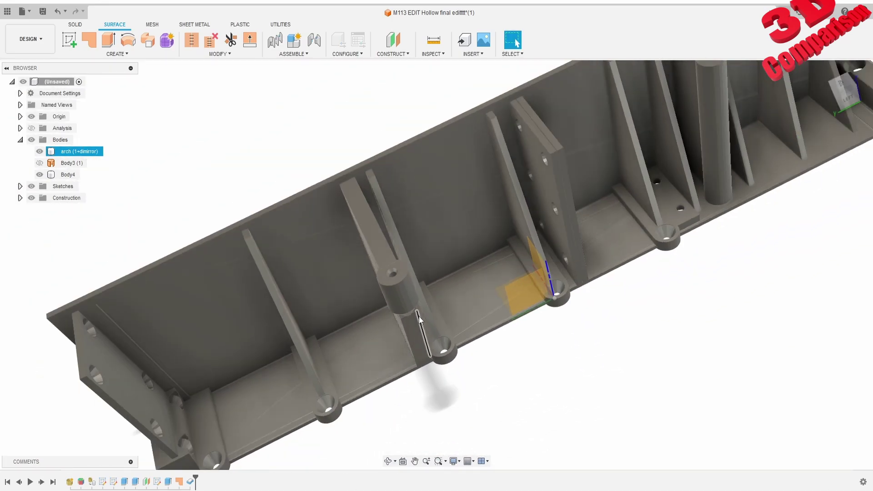
Compare the small holes on the outer lower strip near the hull end with the matching area inside between the ribs.
shift+middle_drag(505, 227, 541, 239)
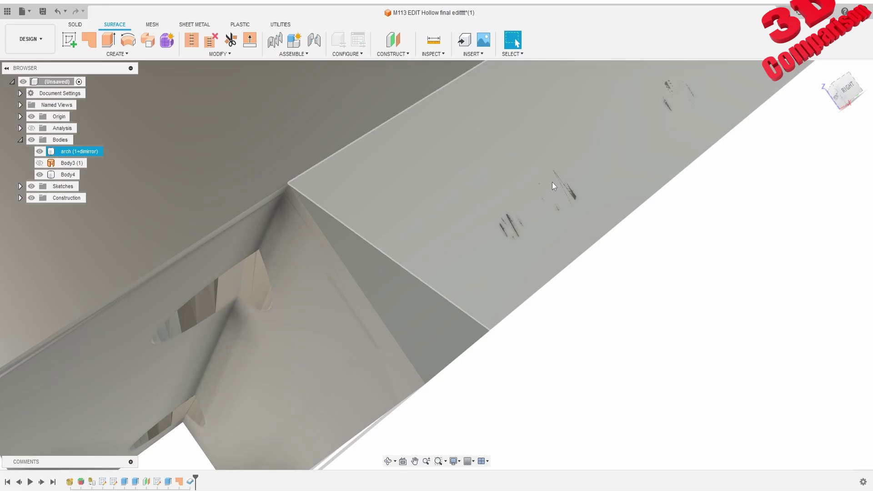
shift+middle_drag(551, 182, 569, 178)
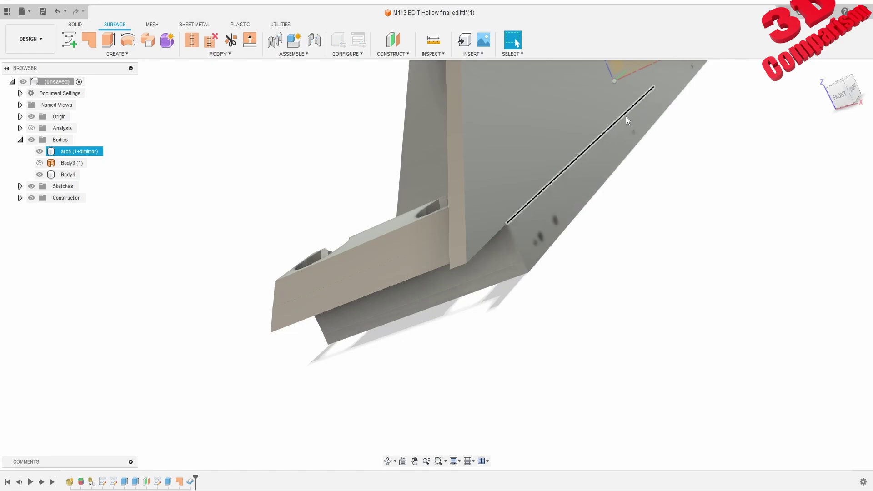
shift+middle_drag(416, 261, 491, 268)
shift+middle_drag(312, 279, 441, 283)
middle_drag(254, 315, 433, 294)
middle_drag(222, 381, 342, 351)
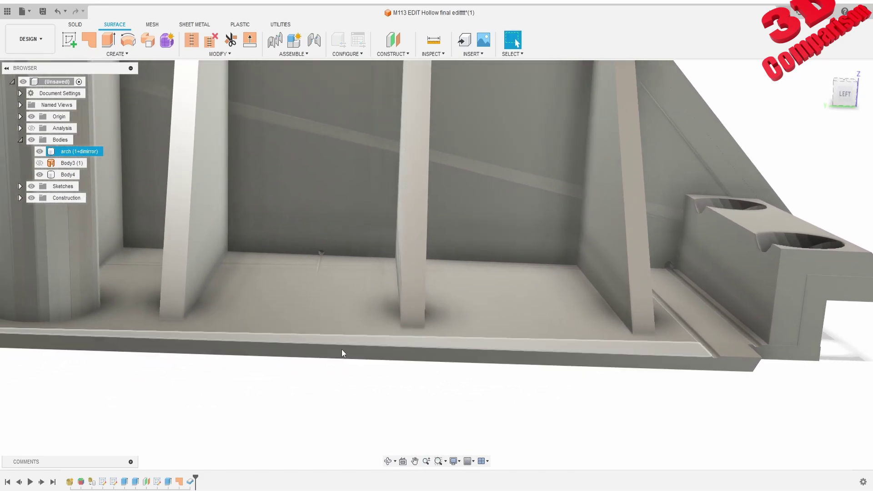
click(199, 411)
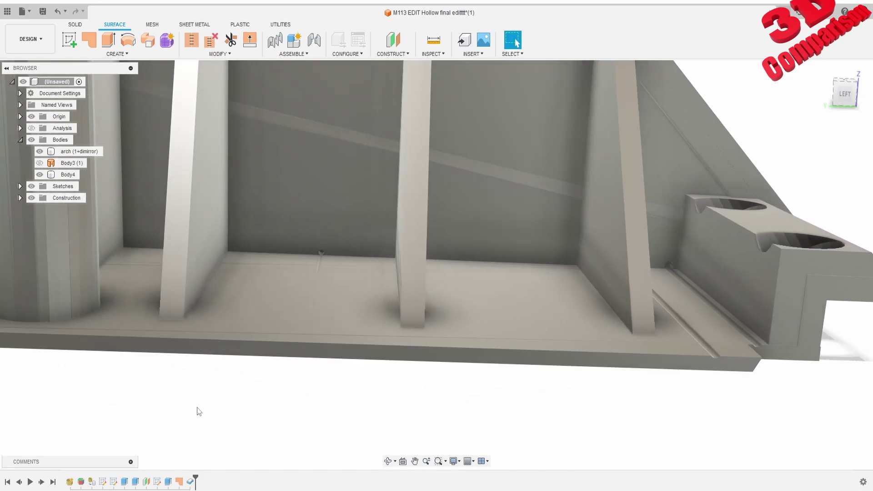
Highlight Sketch1 and compare its line and circles with the holes along the panel's inner lower edge.
click(103, 483)
scroll(295, 255, up, 8)
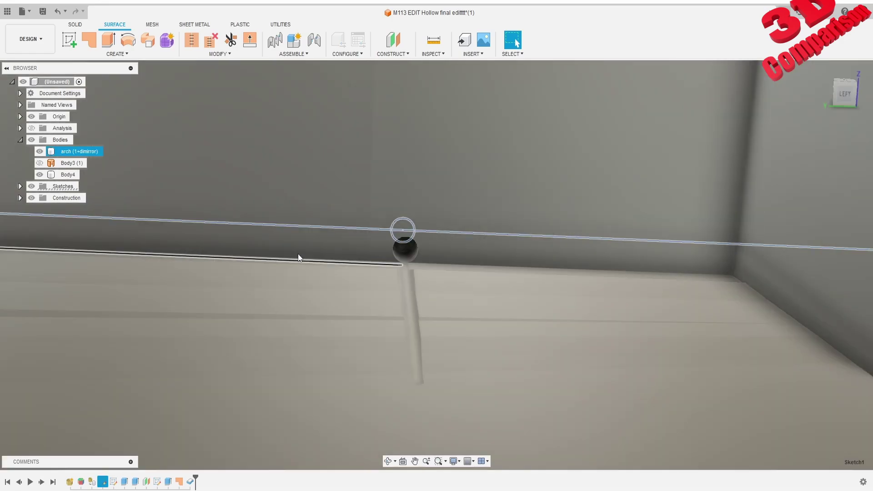
scroll(418, 259, down, 5)
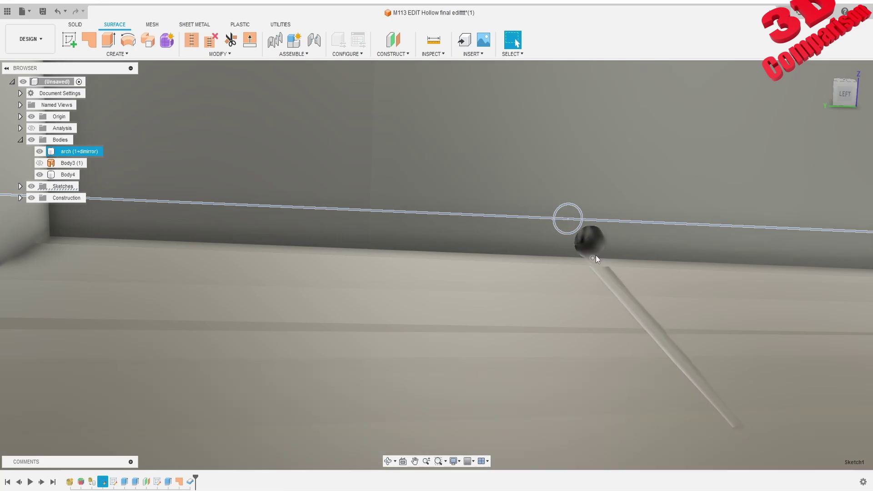
scroll(630, 328, down, 3)
scroll(512, 325, down, 5)
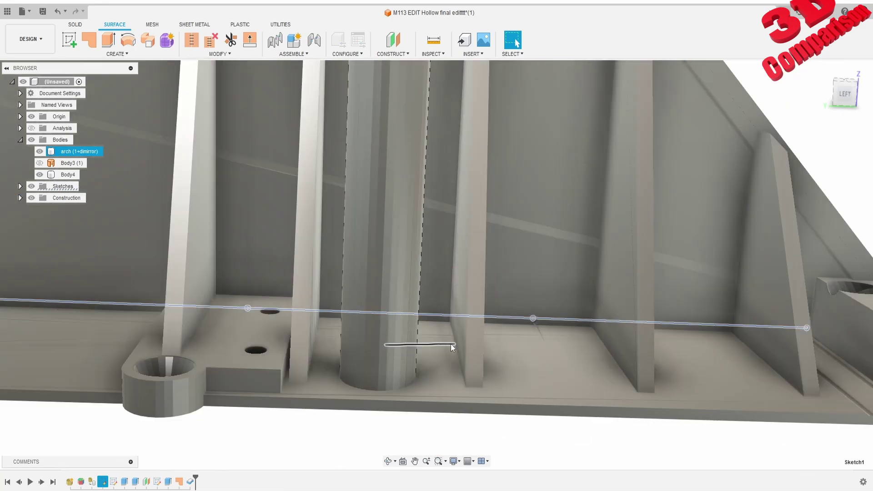
middle_drag(240, 321, 506, 322)
scroll(423, 303, down, 10)
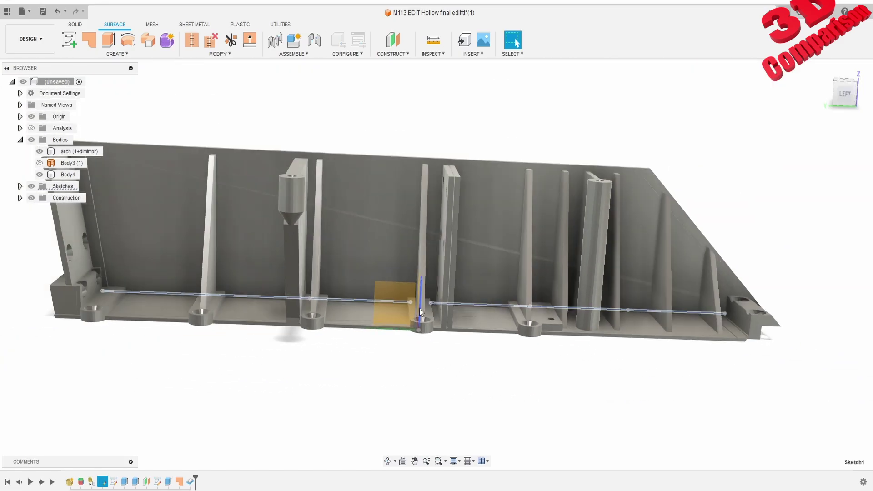
Sketch a two-point rectangle on the horizontal XY plane, covering the panel's bottom strip from end to end, and finish the sketch.
mouse_move(442, 280)
shift+middle_down()
mouse_move(427, 291)
mouse_move(440, 267)
mouse_move(431, 291)
shift+middle_up()
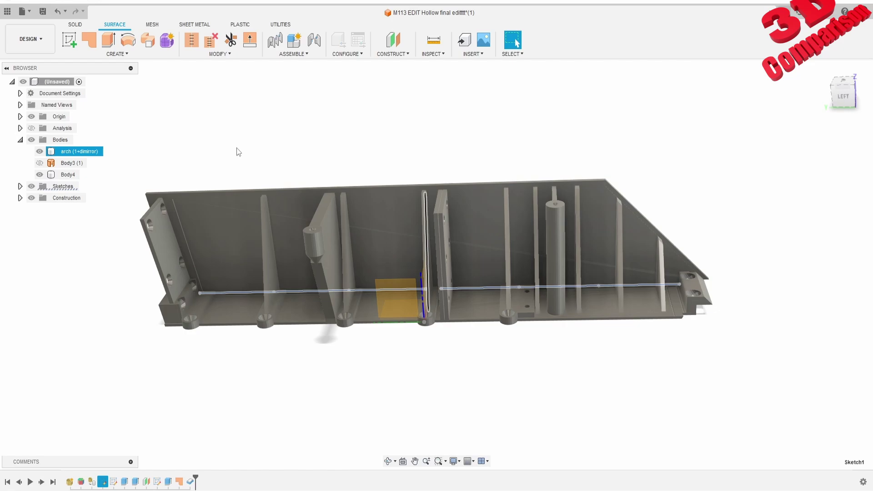
click(70, 44)
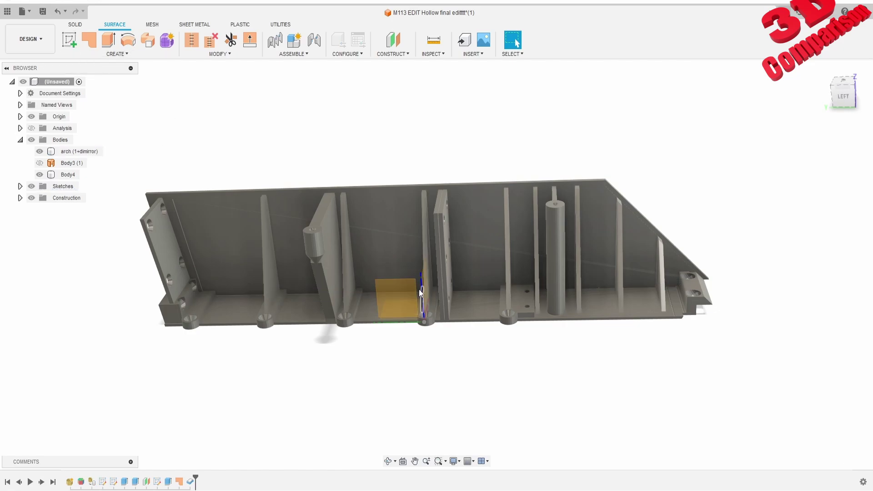
shift+middle_drag(419, 289, 386, 260)
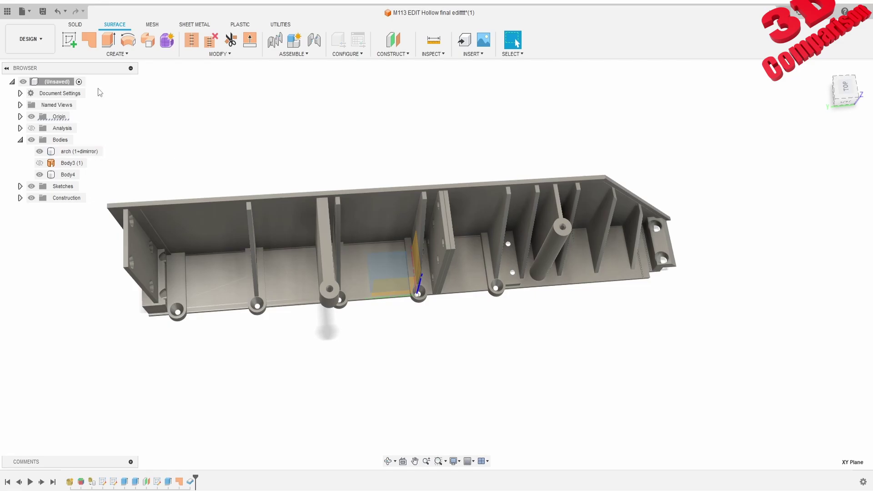
click(70, 41)
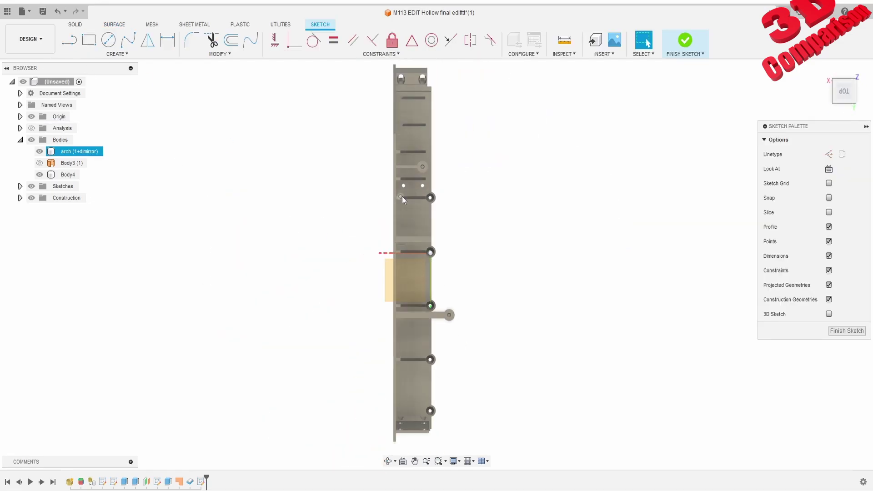
click(89, 40)
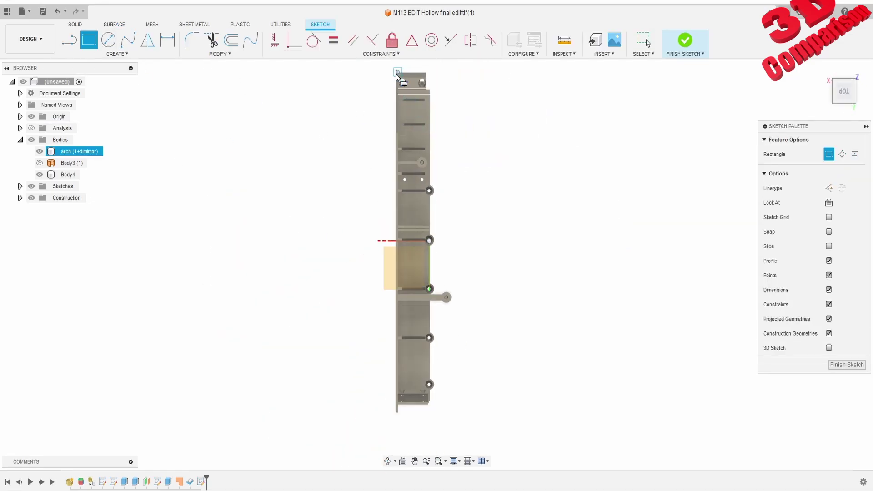
click(395, 71)
click(430, 90)
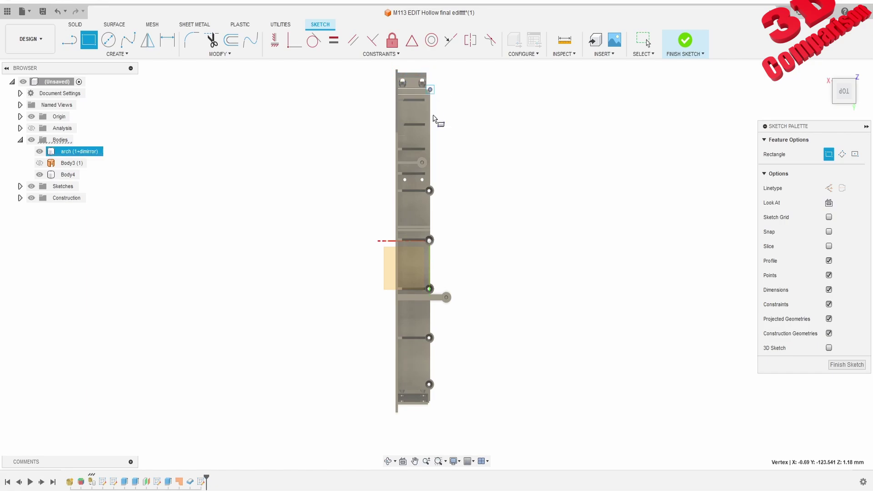
click(396, 405)
mouse_move(444, 370)
shift+middle_down()
mouse_move(395, 307)
mouse_move(322, 273)
shift+middle_up()
click(684, 41)
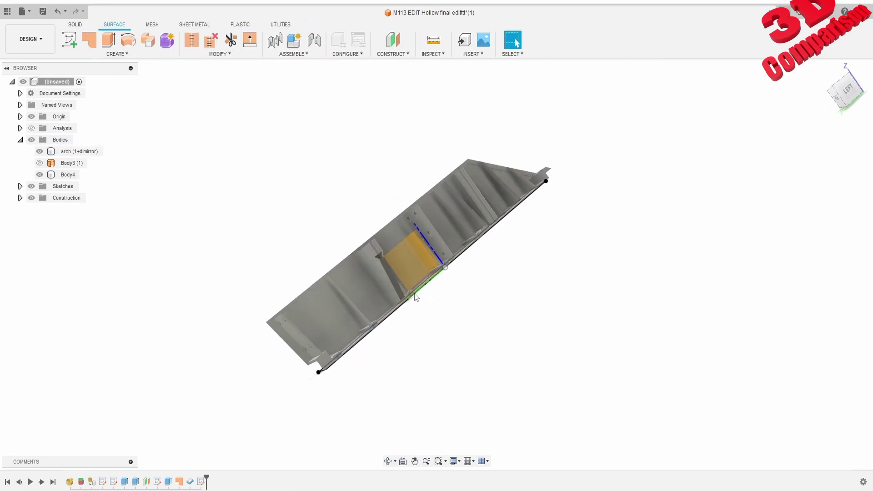
Try to extrude the rectangle profile by 5 mm as a cut and by -21.152 mm as a join, and cancel the command.
scroll(417, 296, up, 6)
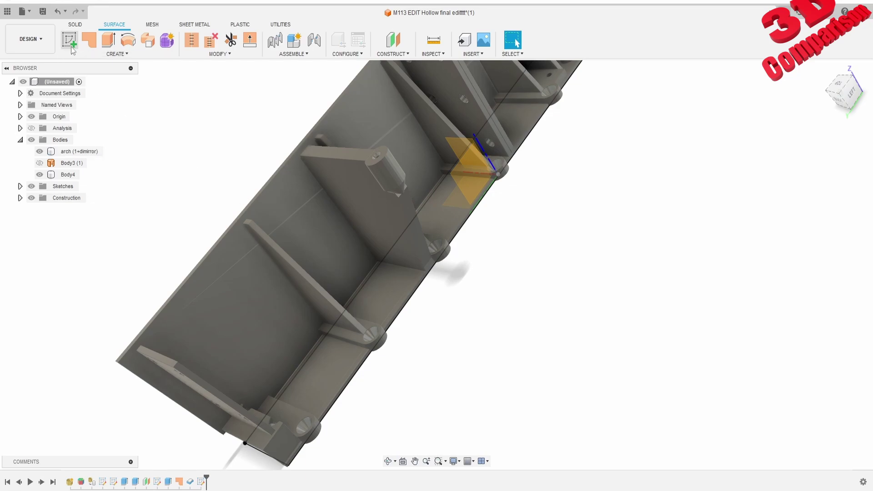
click(75, 24)
click(107, 39)
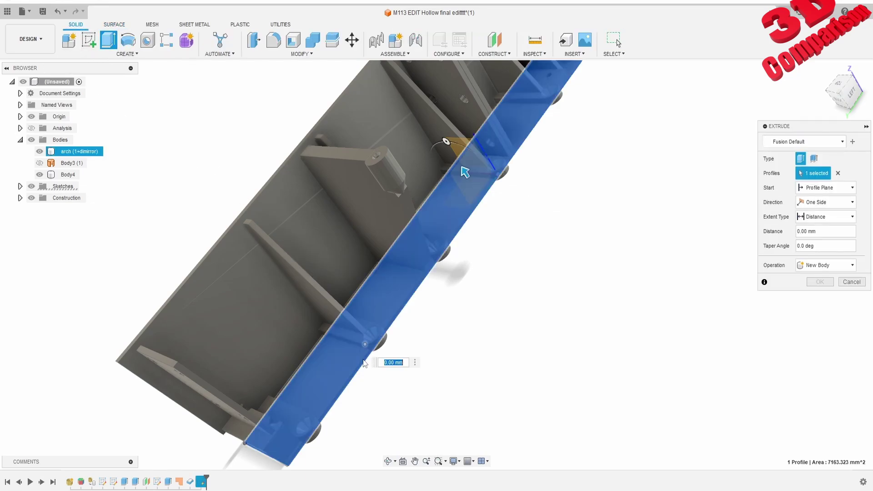
scroll(477, 282, down, 3)
click(825, 231)
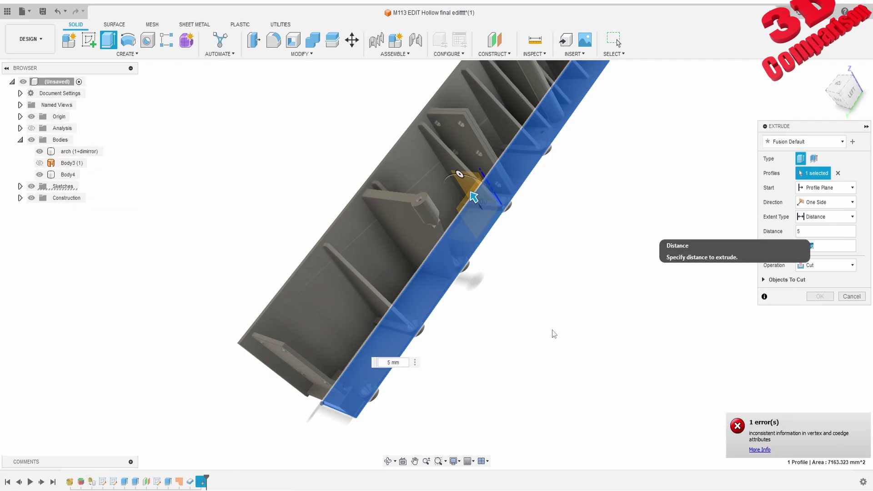
click(820, 231)
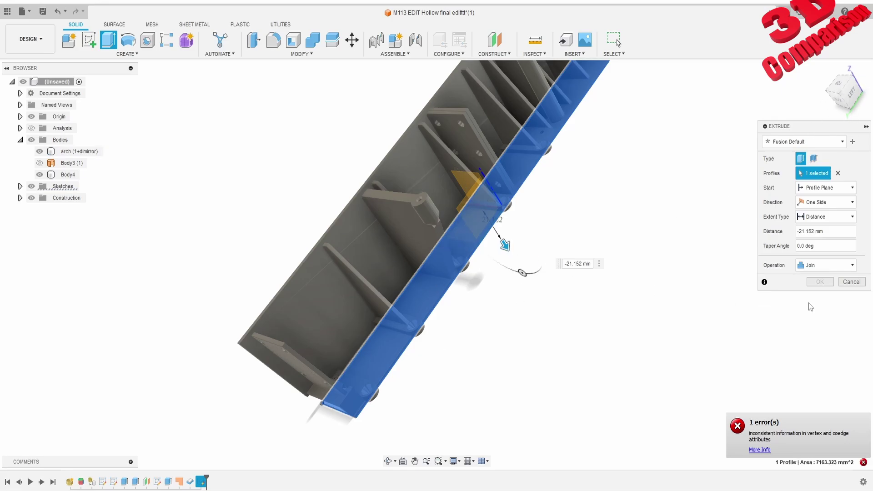
click(851, 281)
Examine the panel's outer face, the inner ribs and the holed end block in relation to the rectangle sketched along the base.
scroll(552, 255, down, 3)
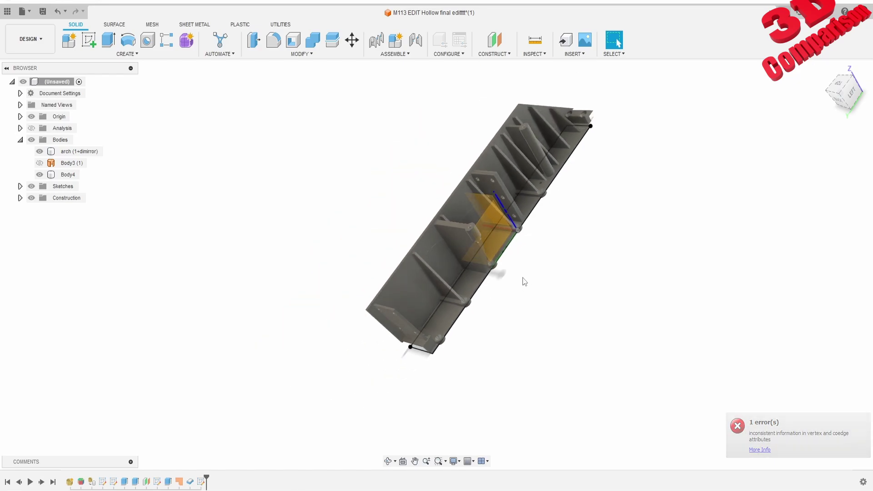
shift+middle_drag(522, 277, 339, 369)
click(535, 248)
scroll(508, 232, up, 3)
shift+middle_drag(563, 197, 586, 217)
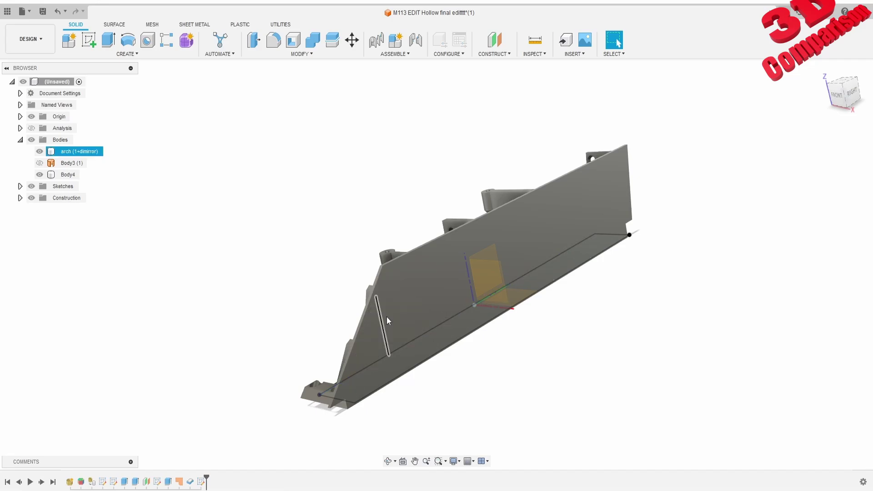
shift+middle_drag(387, 320, 461, 321)
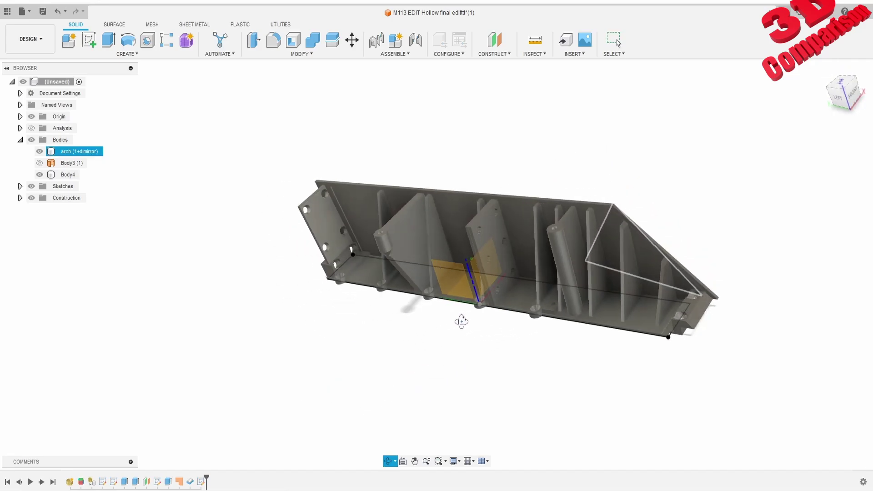
scroll(680, 306, up, 5)
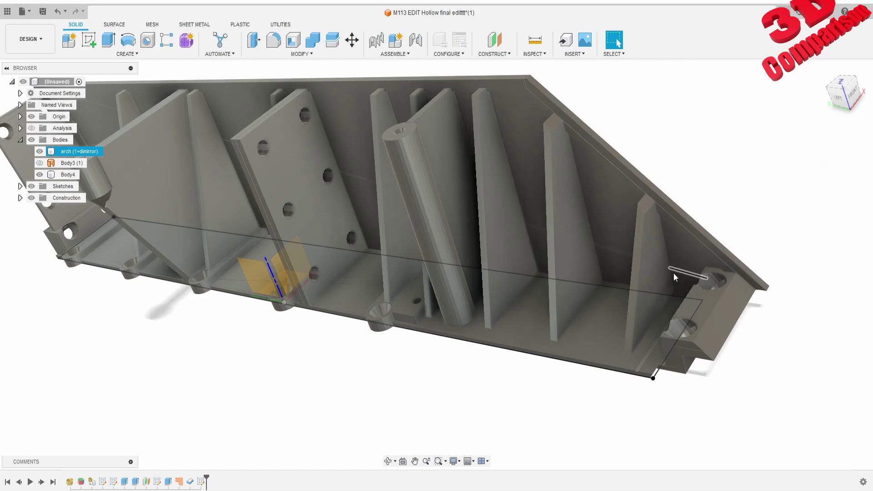
scroll(674, 277, up, 4)
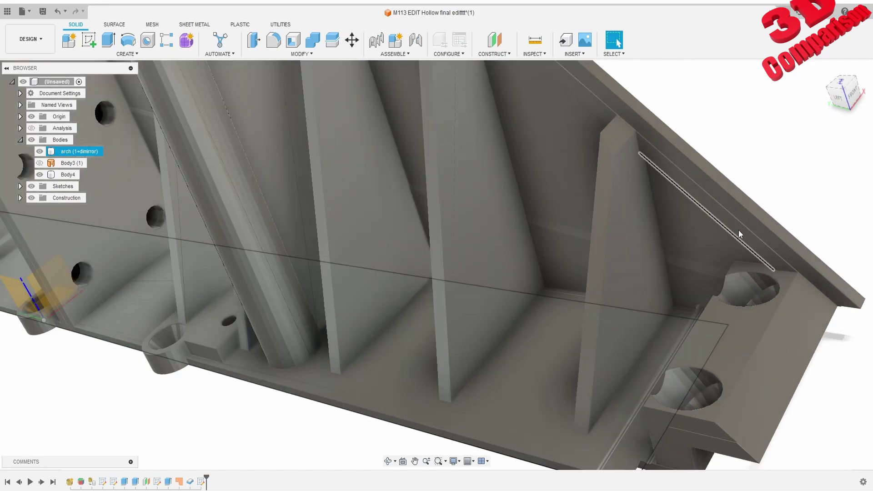
scroll(664, 277, down, 4)
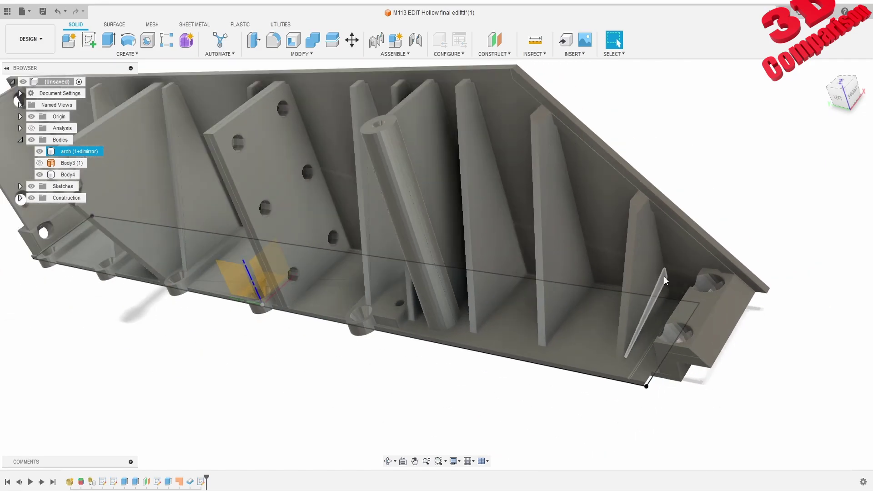
Examine the inner ribs, perforated plates and pointed boss from the opposite end, and briefly highlight the whole panel with the base rectangle.
shift+middle_drag(664, 277, 381, 241)
middle_drag(343, 261, 532, 255)
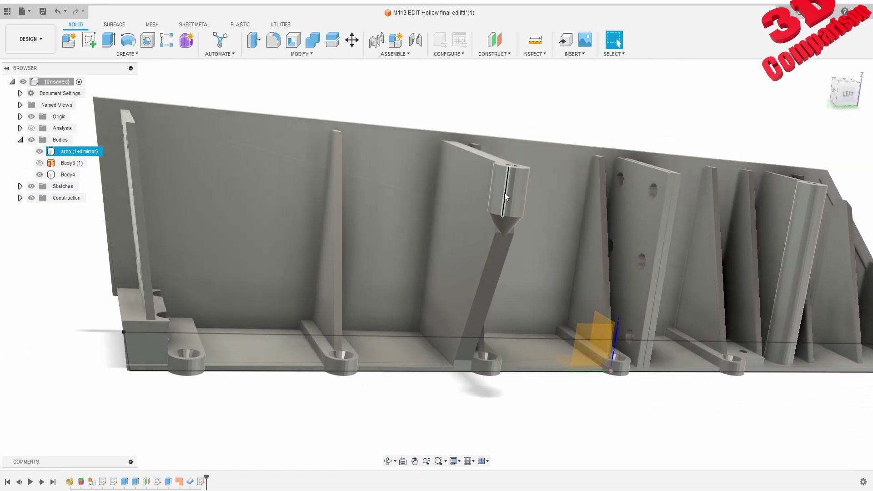
mouse_move(335, 260)
shift+middle_down()
mouse_move(382, 278)
mouse_move(363, 281)
mouse_move(351, 271)
shift+middle_up()
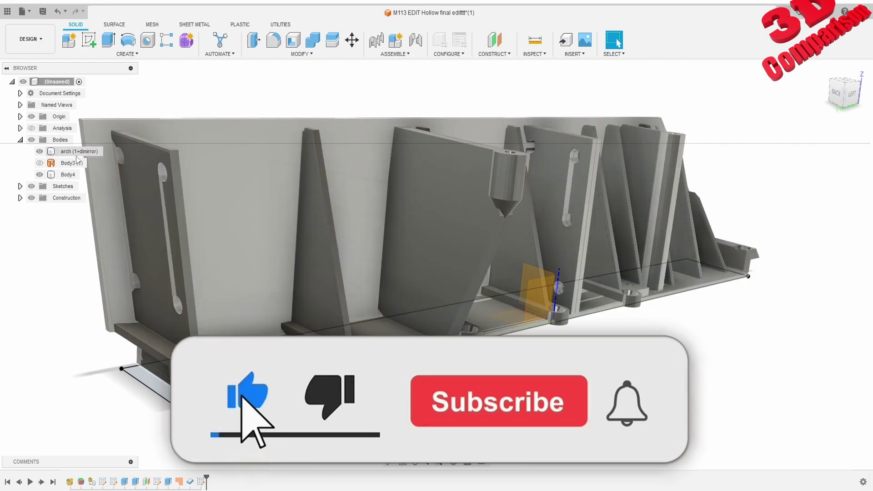
scroll(535, 370, down, 1)
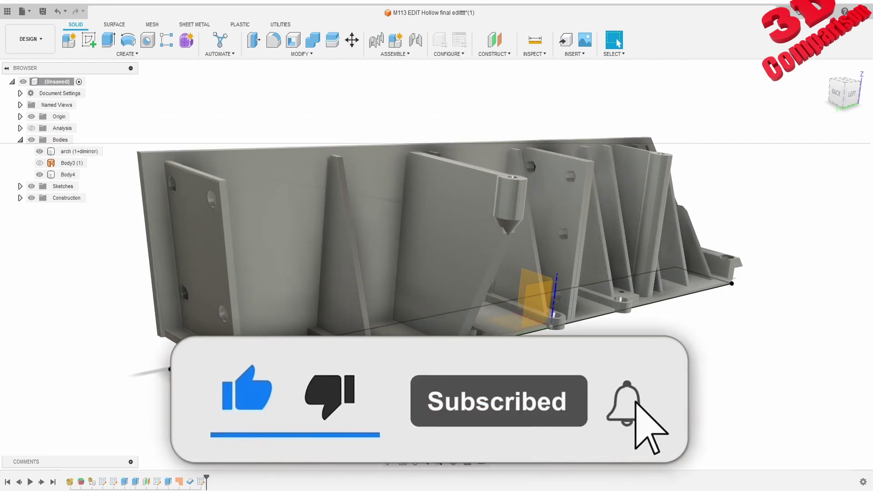
drag(439, 448, 12, 229)
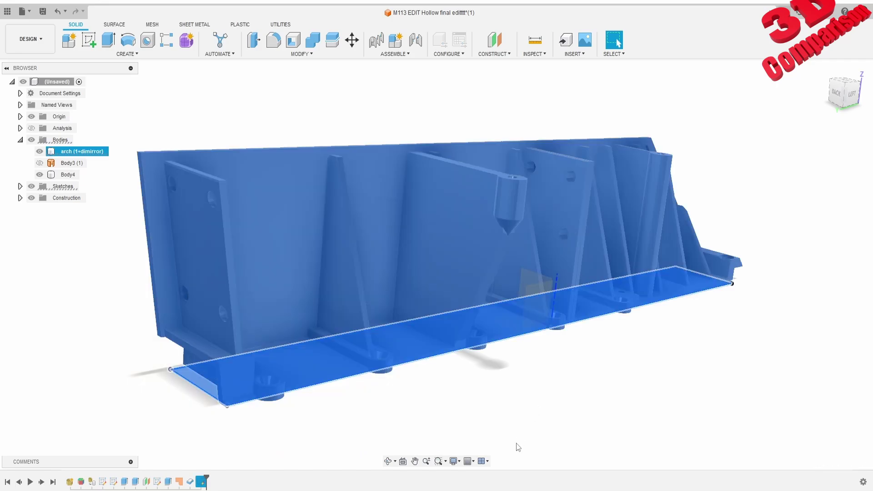
click(517, 445)
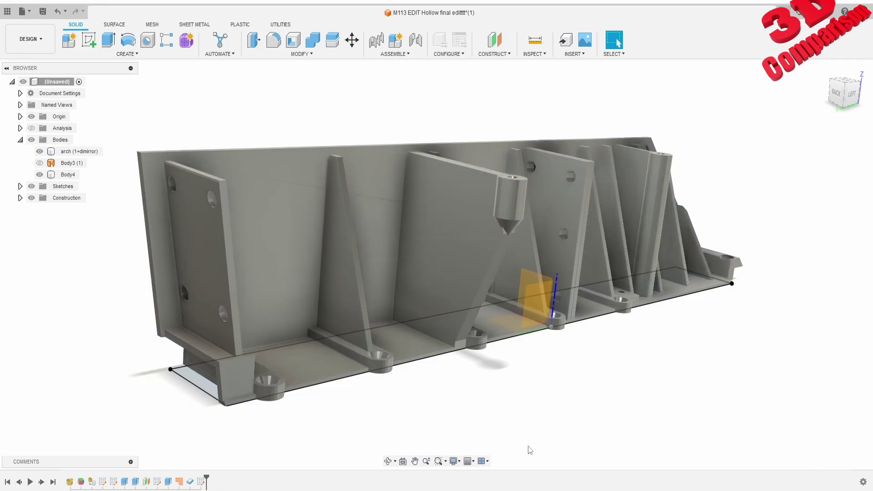